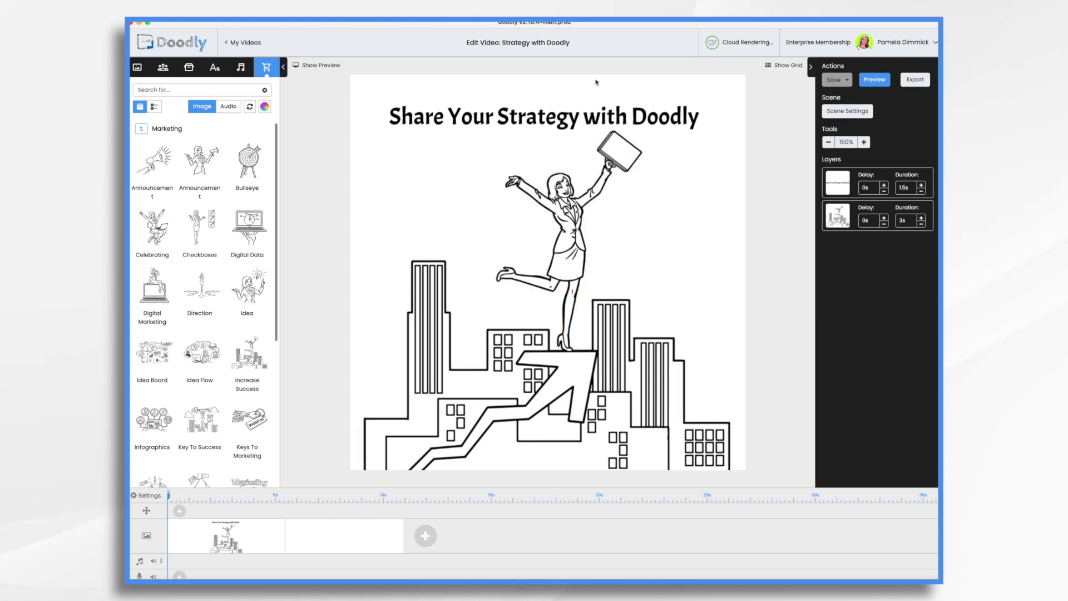
# - Change the opening title text to 'Acme Adventure Pro App Strategy!'
pyautogui.click(547, 124)
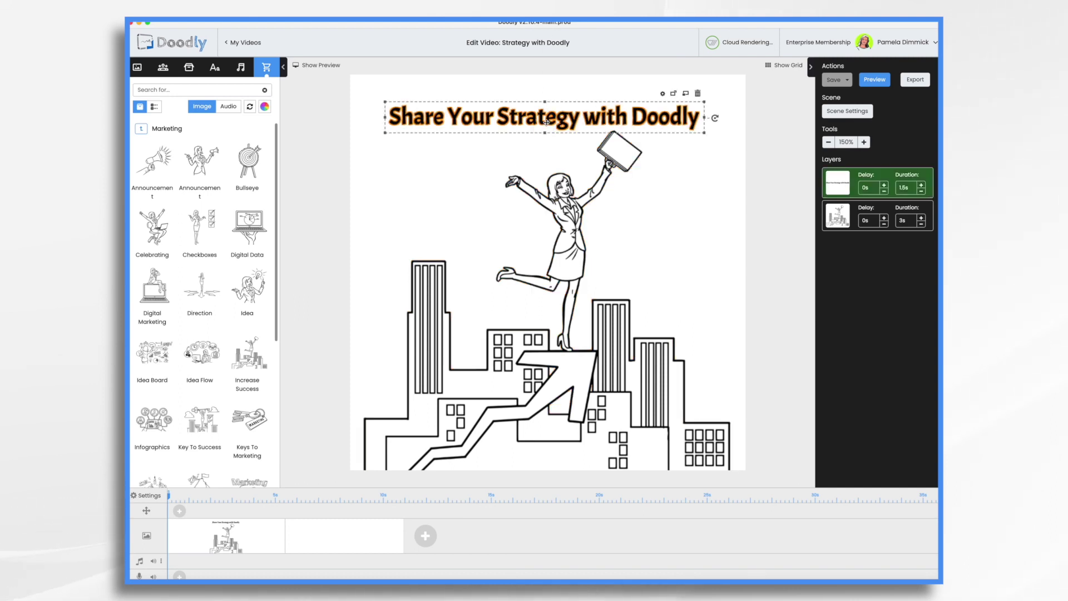
pyautogui.doubleClick(547, 122)
pyautogui.hotkey('ctrl', 'a')
pyautogui.write('Acme Adventu')
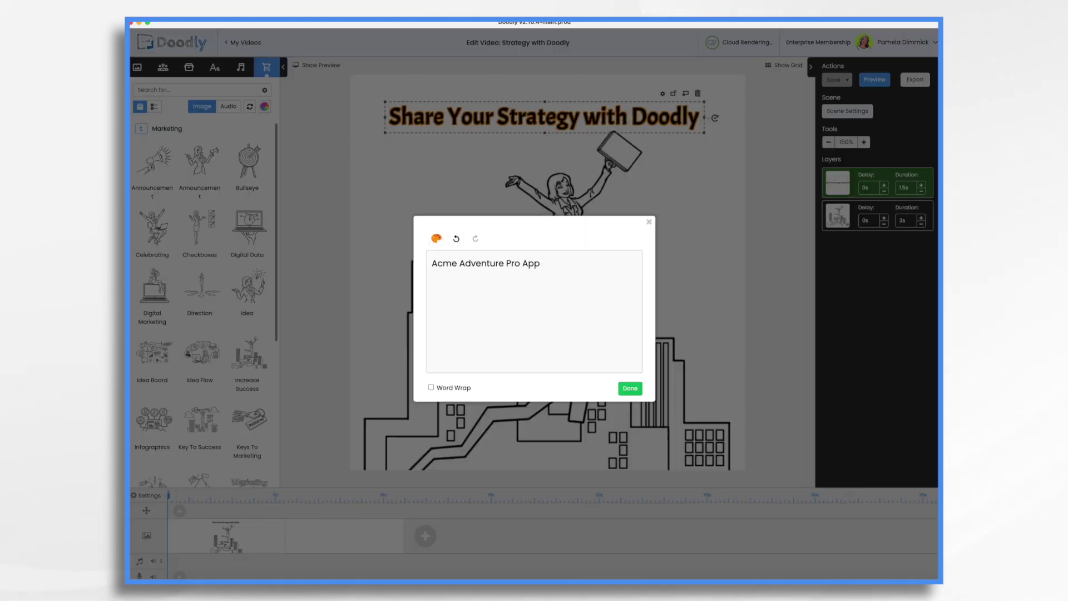
pyautogui.click(629, 388)
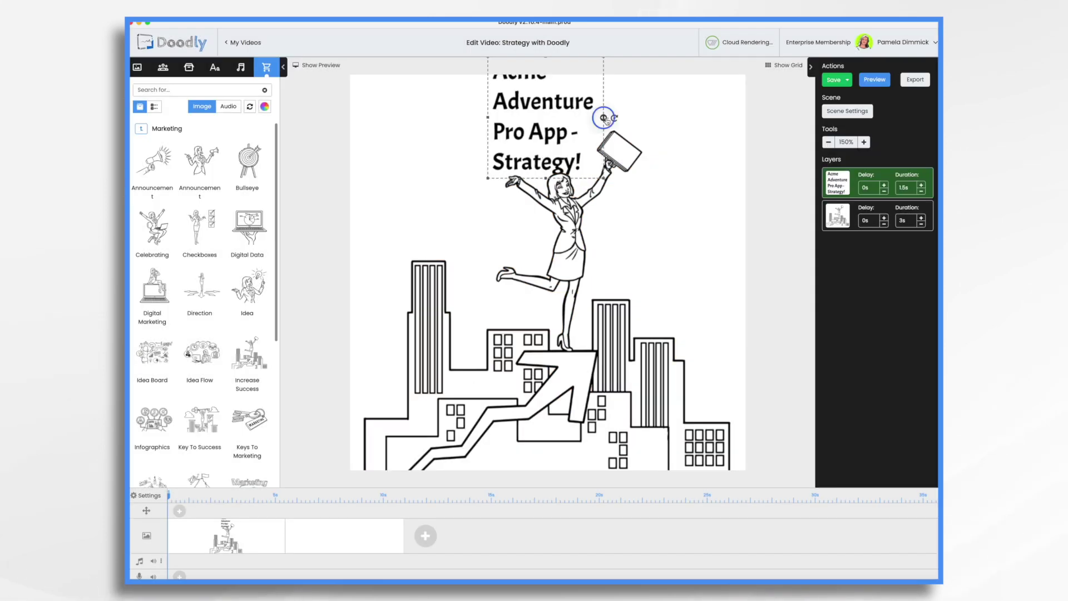
# - Give the title scene a 2 s duration by adjusting its extra time in Scene Settings
pyautogui.click(848, 111)
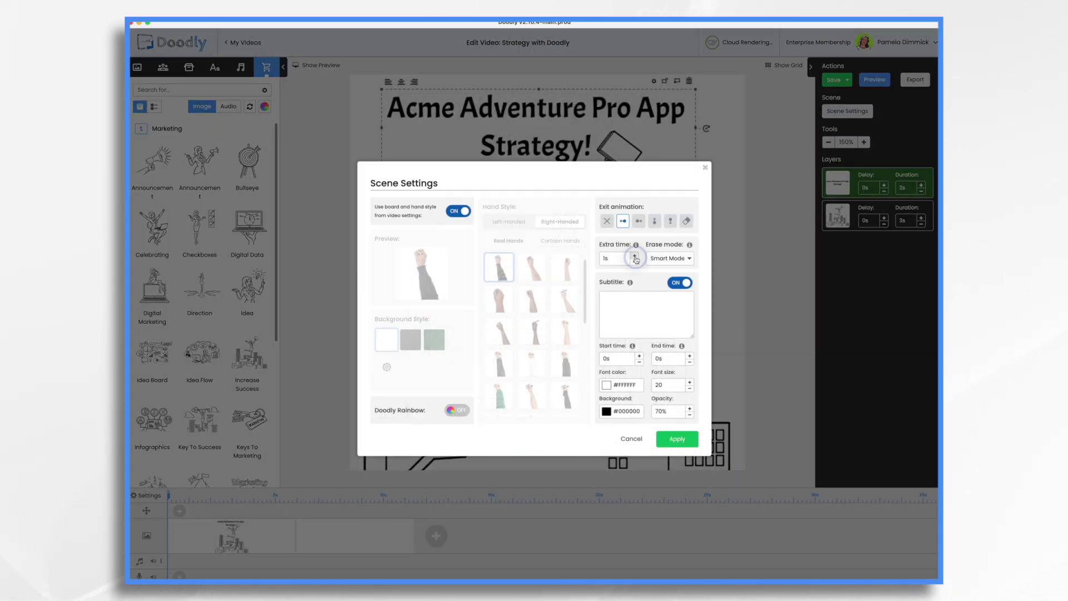
pyautogui.click(677, 440)
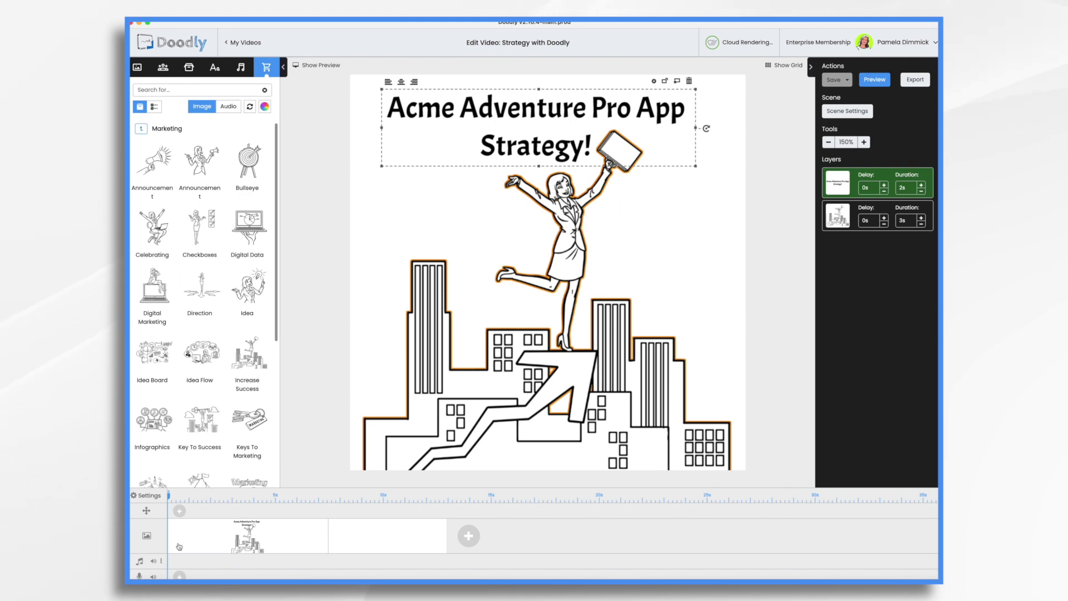
pyautogui.click(151, 495)
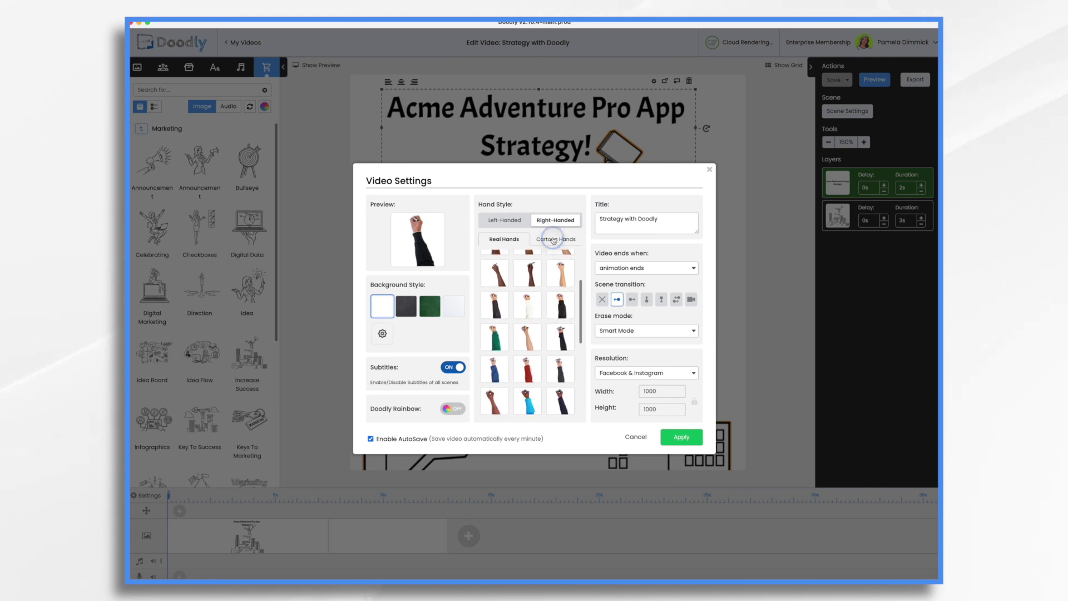
# - Switch the video's drawing hand to the second cartoon hand, then open the blank second scene
pyautogui.click(556, 239)
pyautogui.click(529, 288)
pyautogui.click(682, 436)
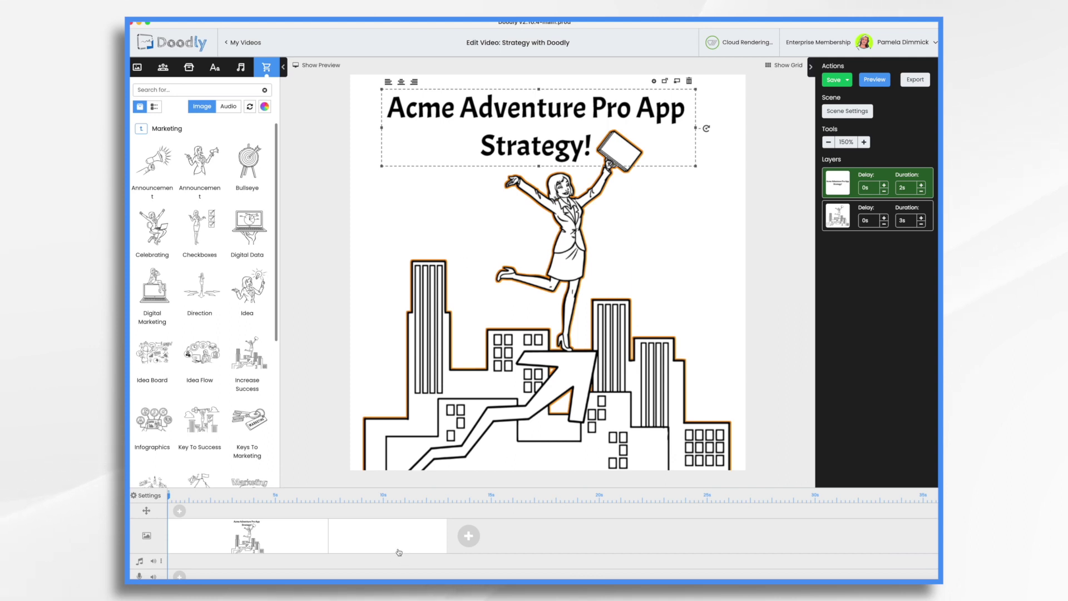
pyautogui.click(391, 545)
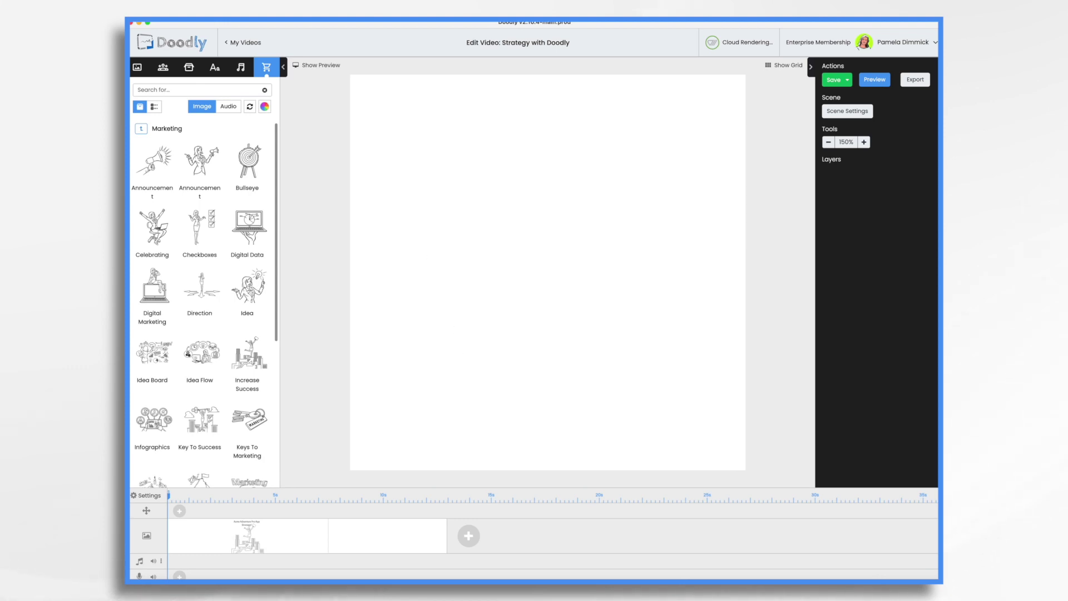
# - Upload Using app.png from the Desktop into the image library
pyautogui.click(188, 67)
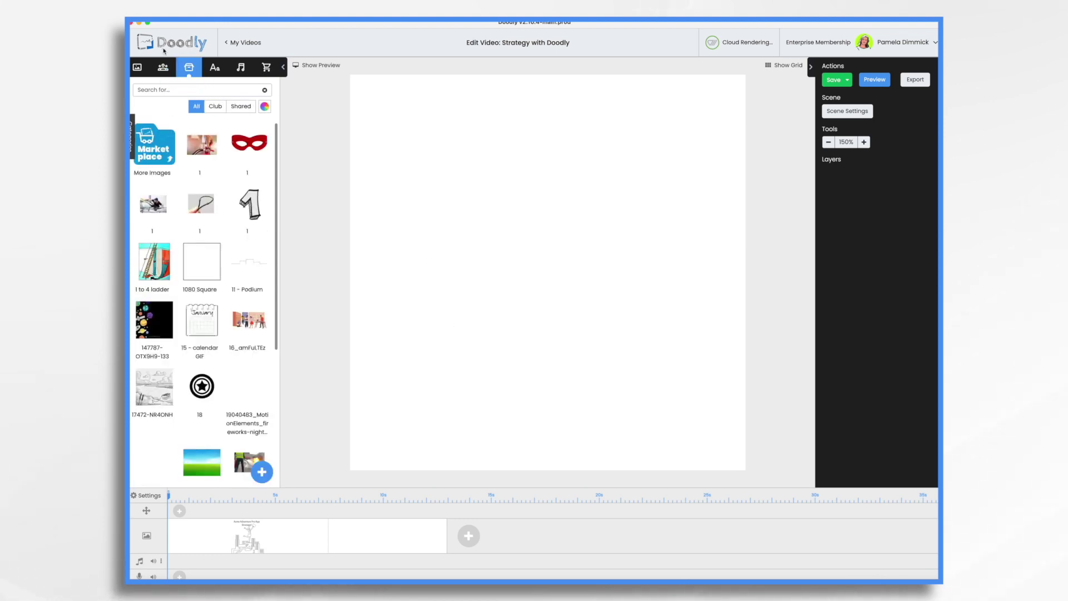
pyautogui.click(265, 479)
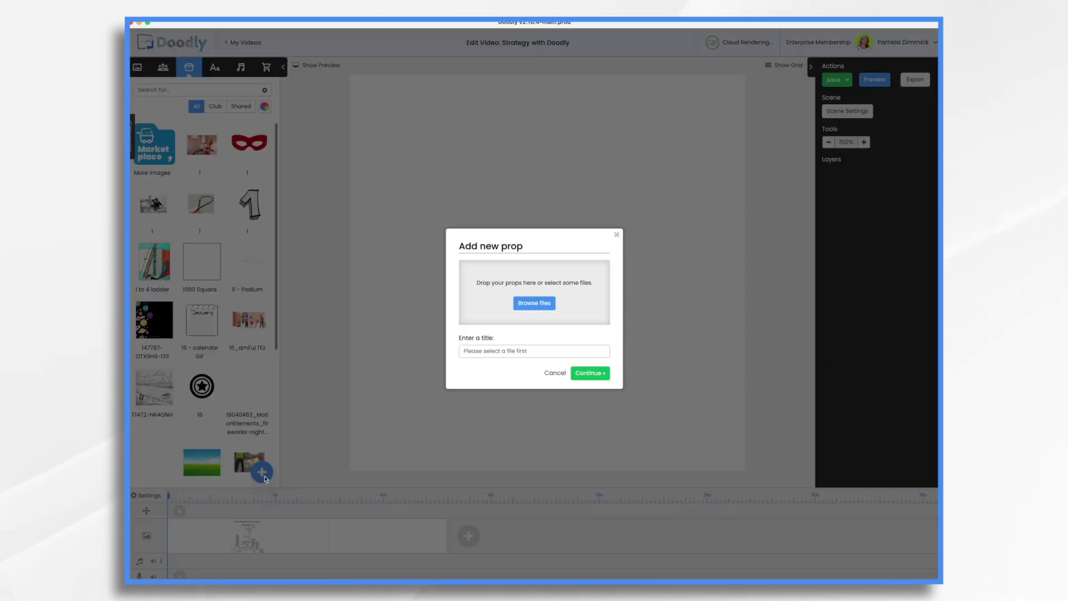
pyautogui.click(548, 307)
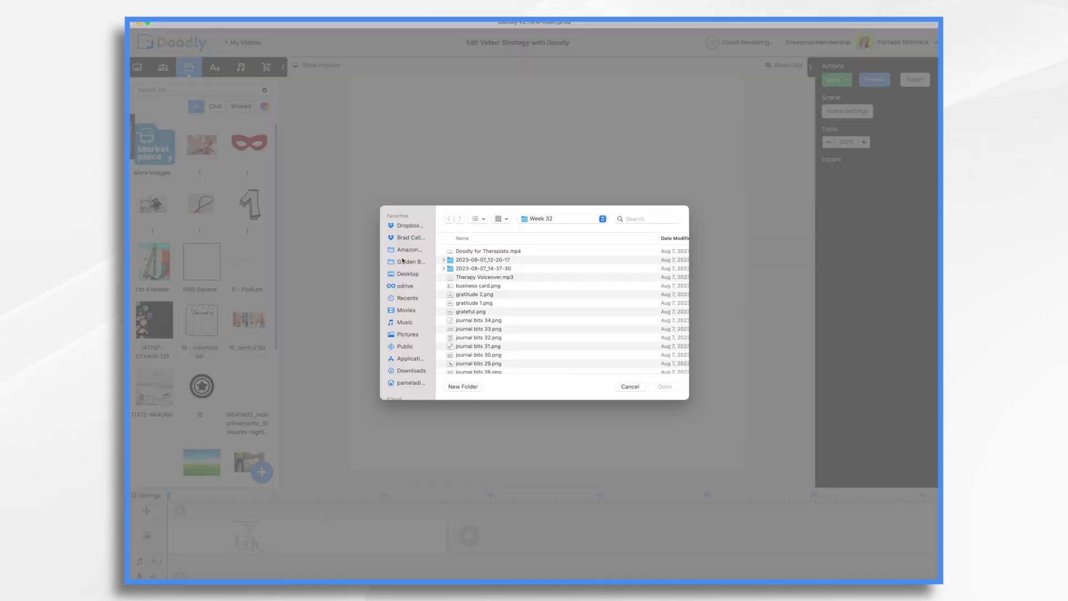
pyautogui.click(406, 274)
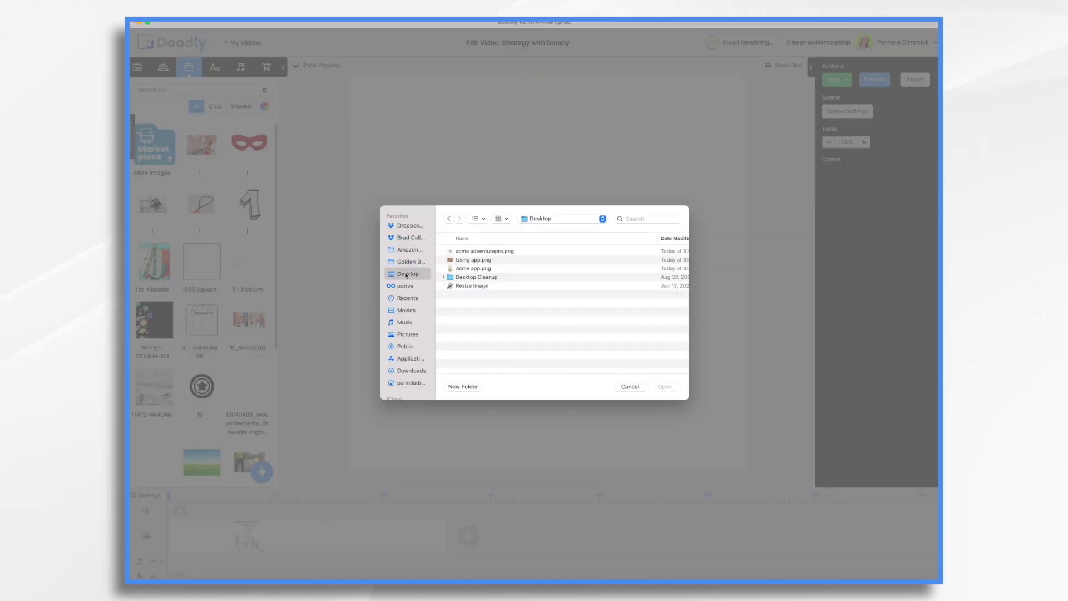
pyautogui.click(481, 260)
pyautogui.click(665, 387)
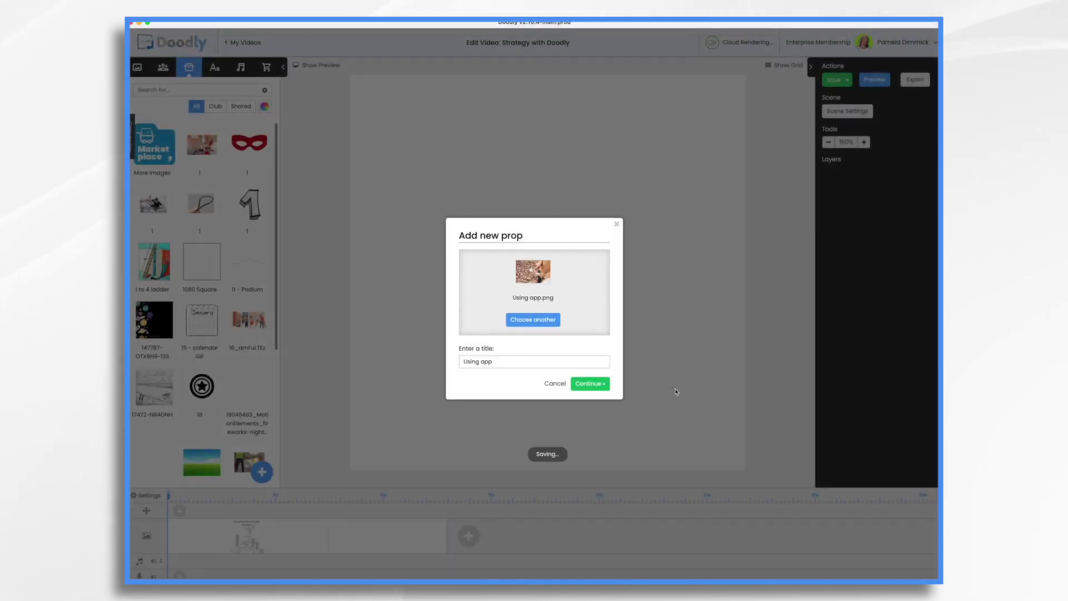
# - Place the Using app photo, stretched to fill the canvas with the phone centred
pyautogui.click(590, 383)
pyautogui.click(799, 501)
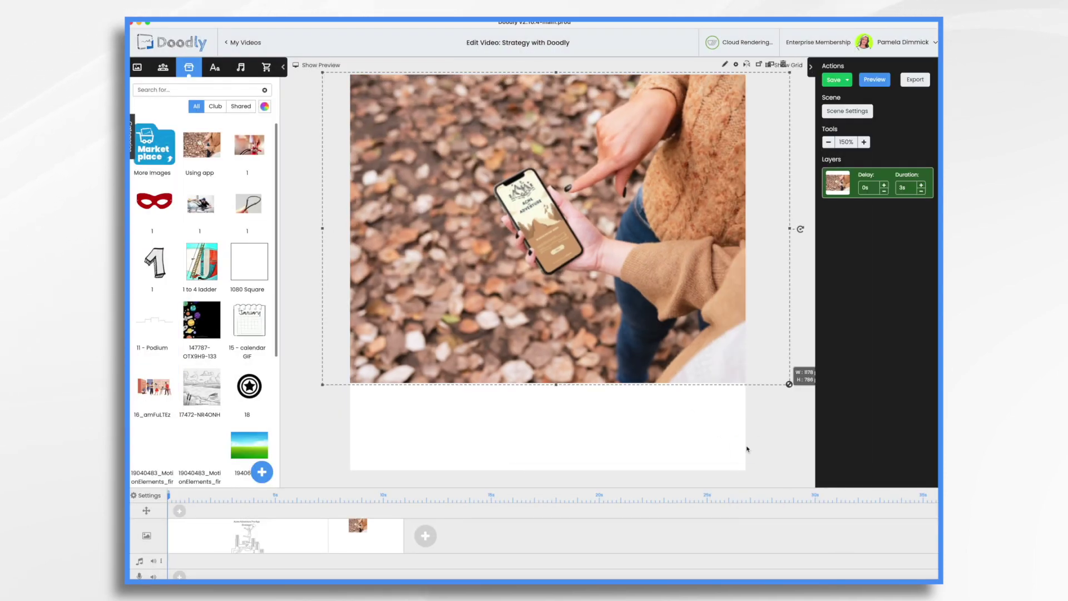
pyautogui.moveTo(556, 383); pyautogui.dragTo(557, 486)
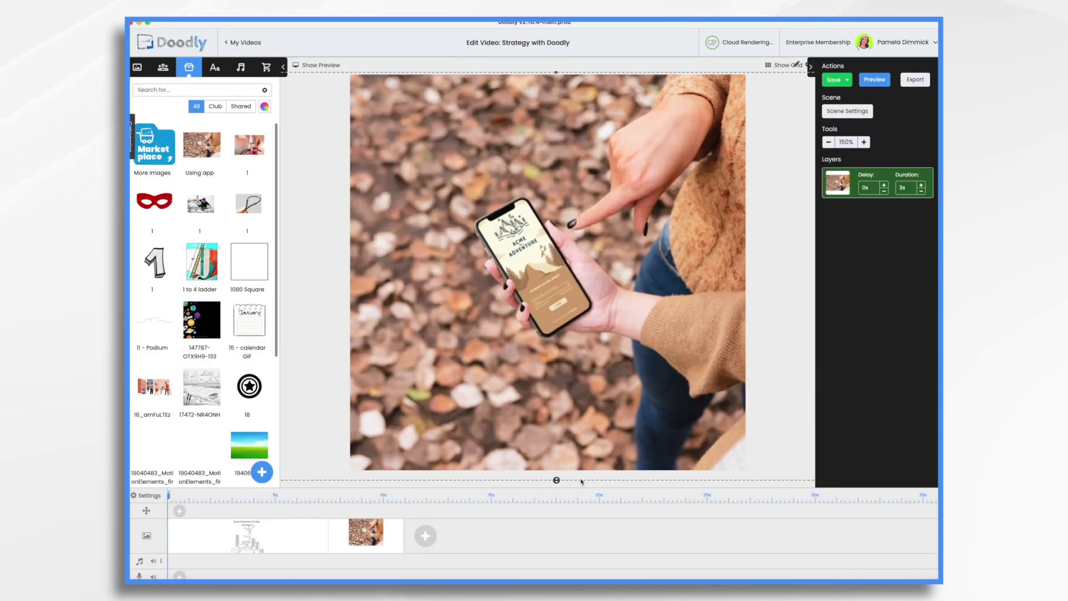
pyautogui.moveTo(556, 128); pyautogui.dragTo(572, 29)
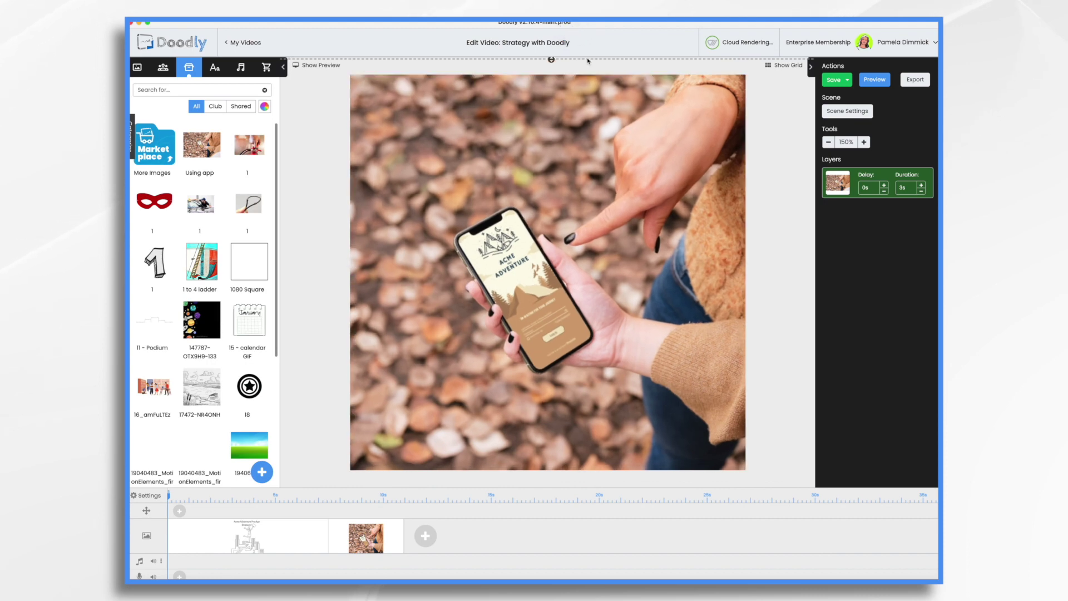
pyautogui.moveTo(570, 256); pyautogui.dragTo(632, 285)
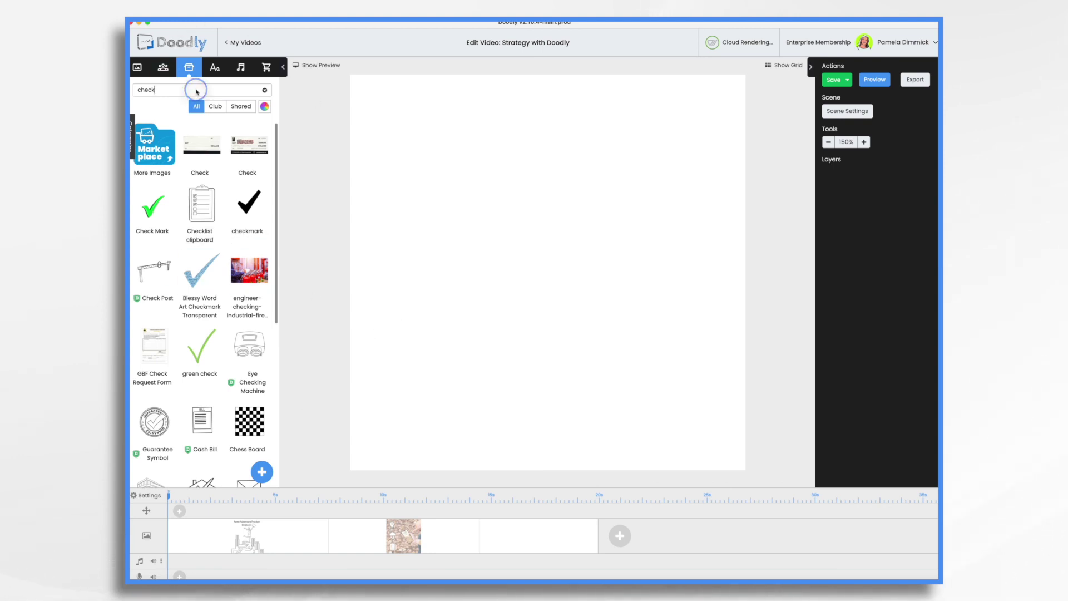
# - Clear the 'check' search from the image library
pyautogui.press('BackSpace')
pyautogui.press('BackSpace')
pyautogui.press('BackSpace')
pyautogui.press('BackSpace')
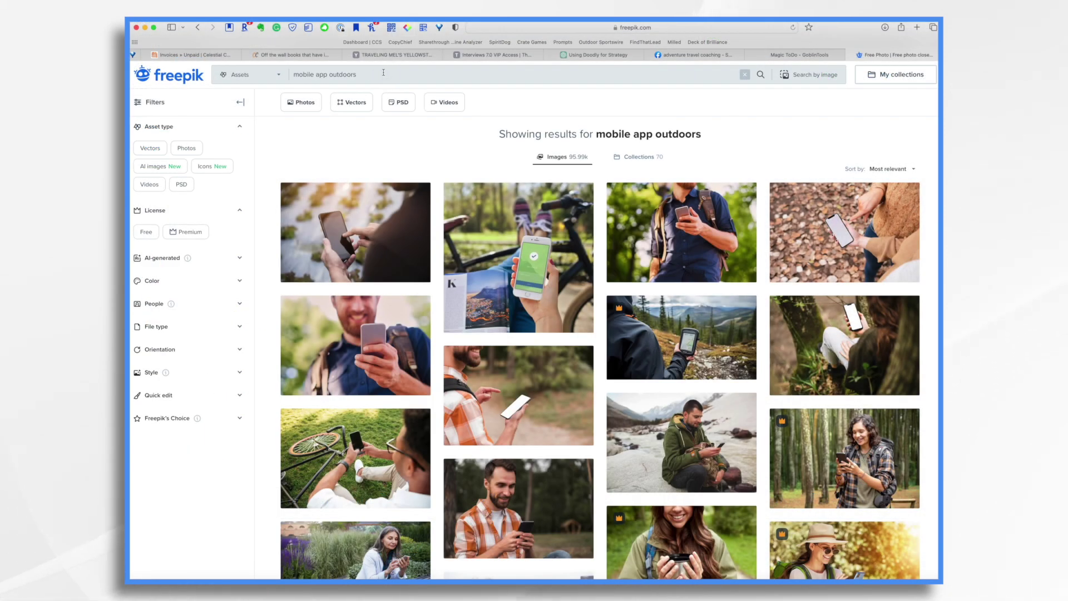
# - Search Freepik for 'app store' instead of 'mobile app outdoors' and browse the results
pyautogui.tripleClick(384, 72)
pyautogui.press('BackSpace')
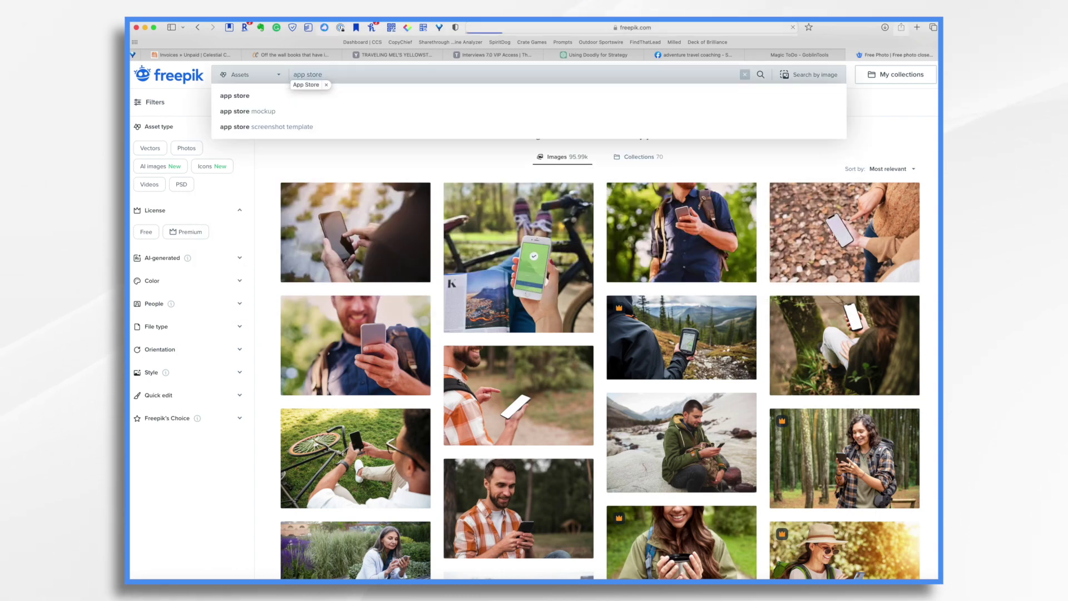
pyautogui.press('Return')
pyautogui.scroll(-20, 734, 488)
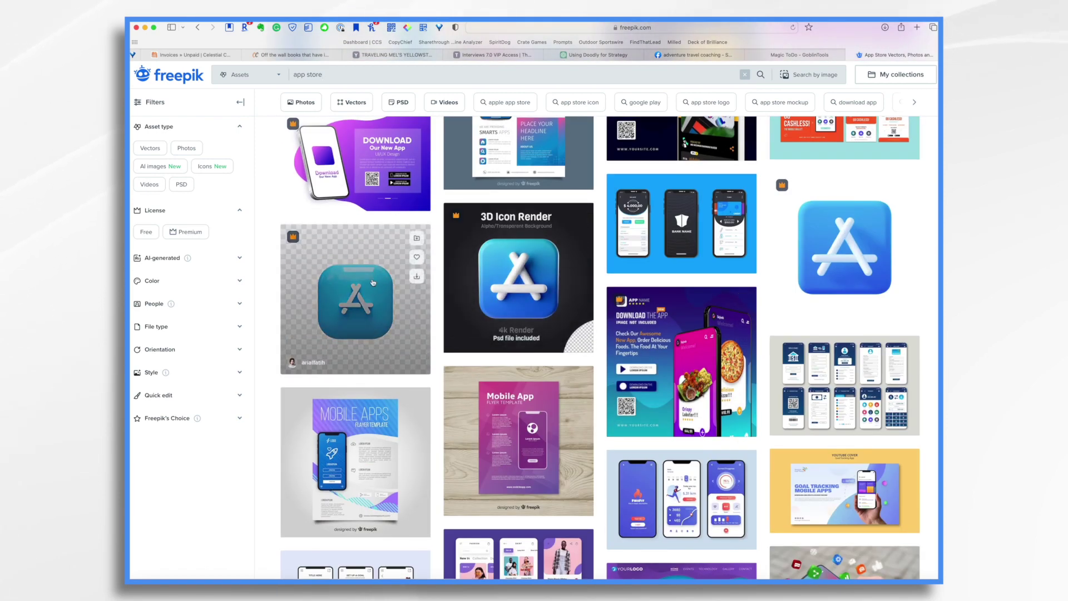
pyautogui.scroll(-5, 735, 488)
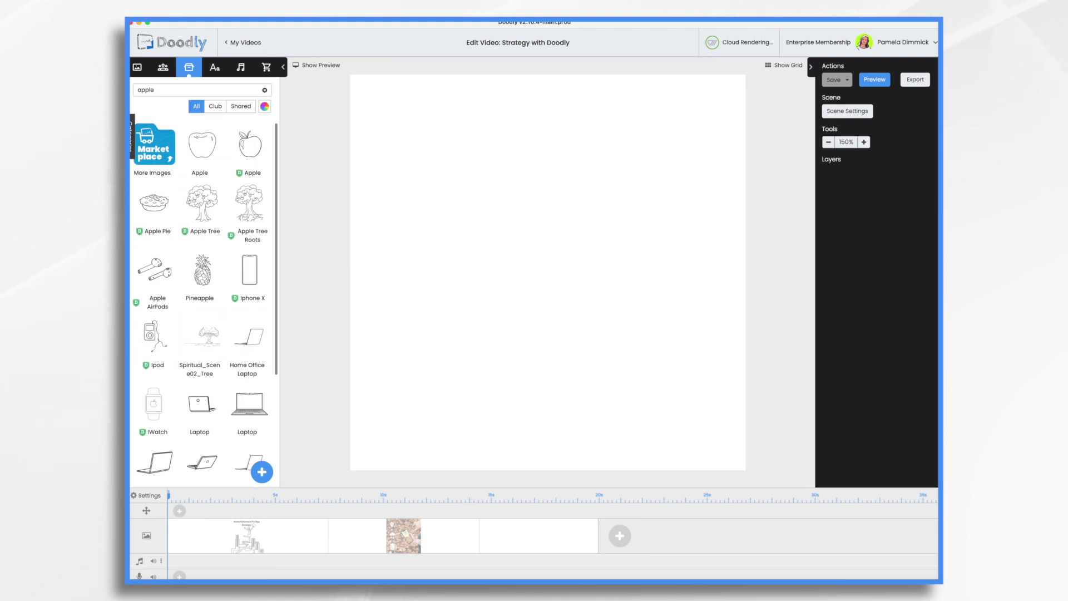
# - Import the social media, Google Play and App Store images into the library
pyautogui.click(265, 91)
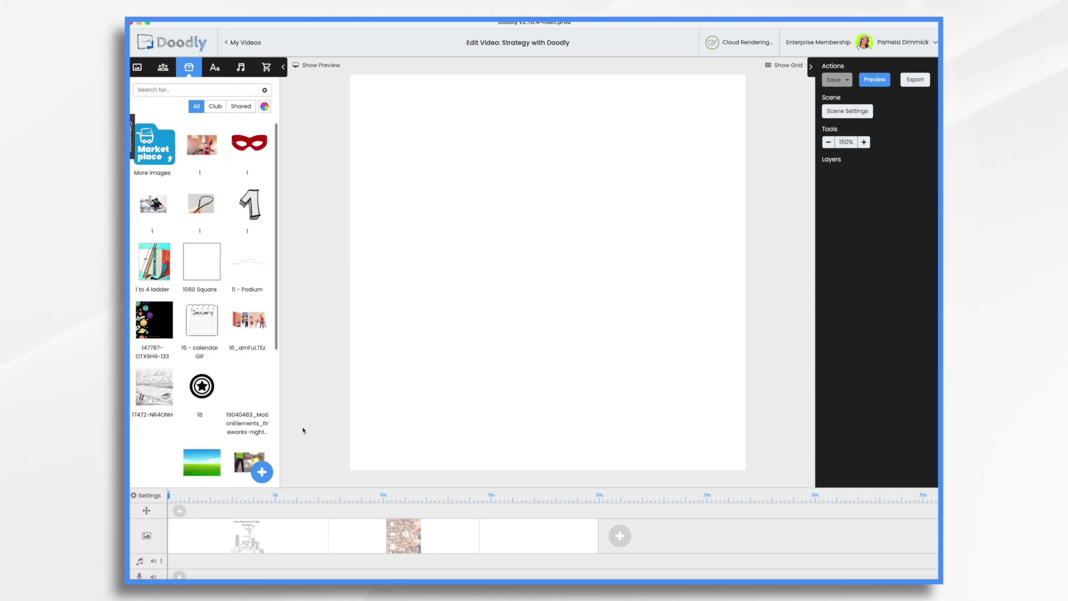
pyautogui.click(262, 473)
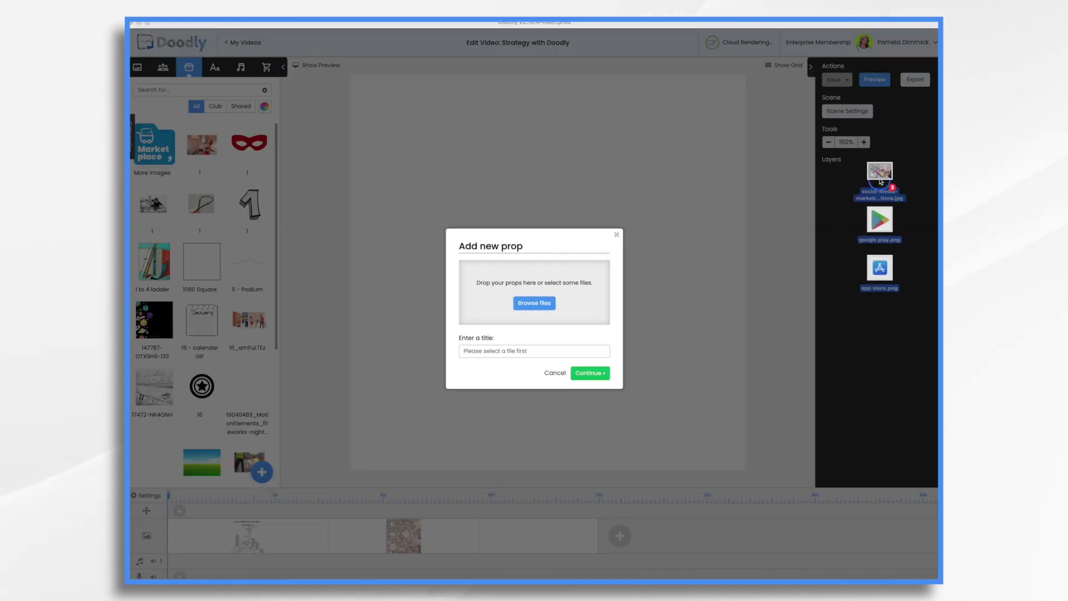
pyautogui.moveTo(879, 178); pyautogui.dragTo(553, 291)
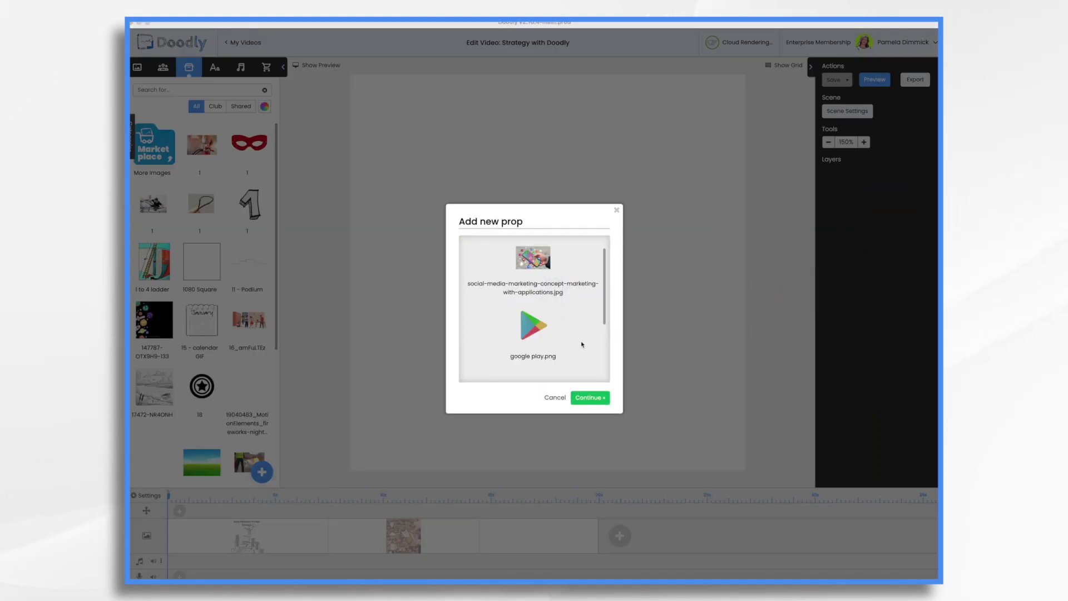
pyautogui.click(586, 397)
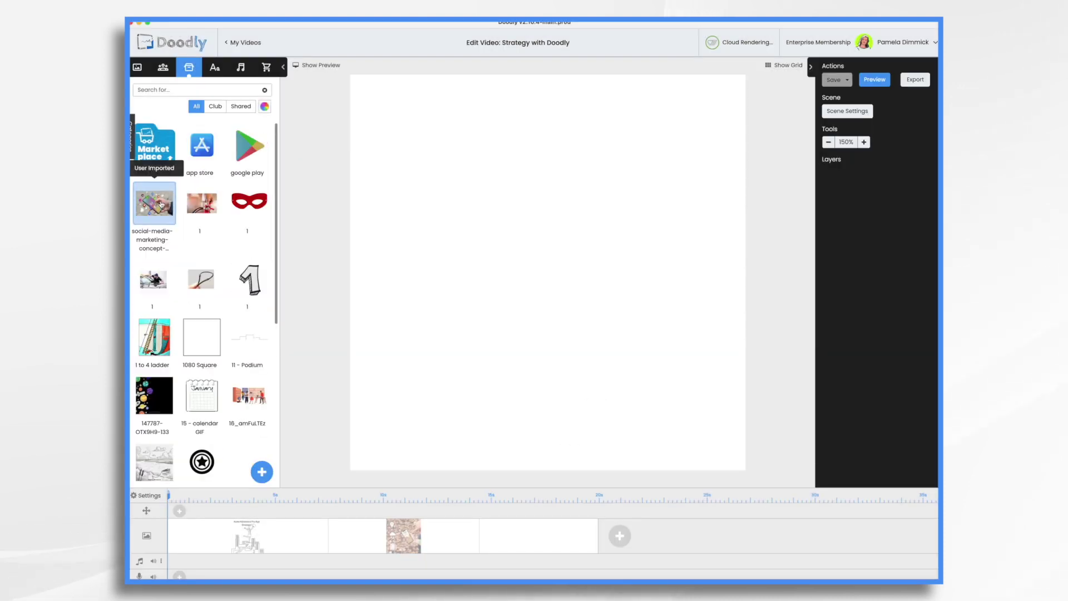
# - Add the social media phone photo to the scene, enlarged and moved toward the bottom
pyautogui.moveTo(161, 204); pyautogui.dragTo(550, 364)
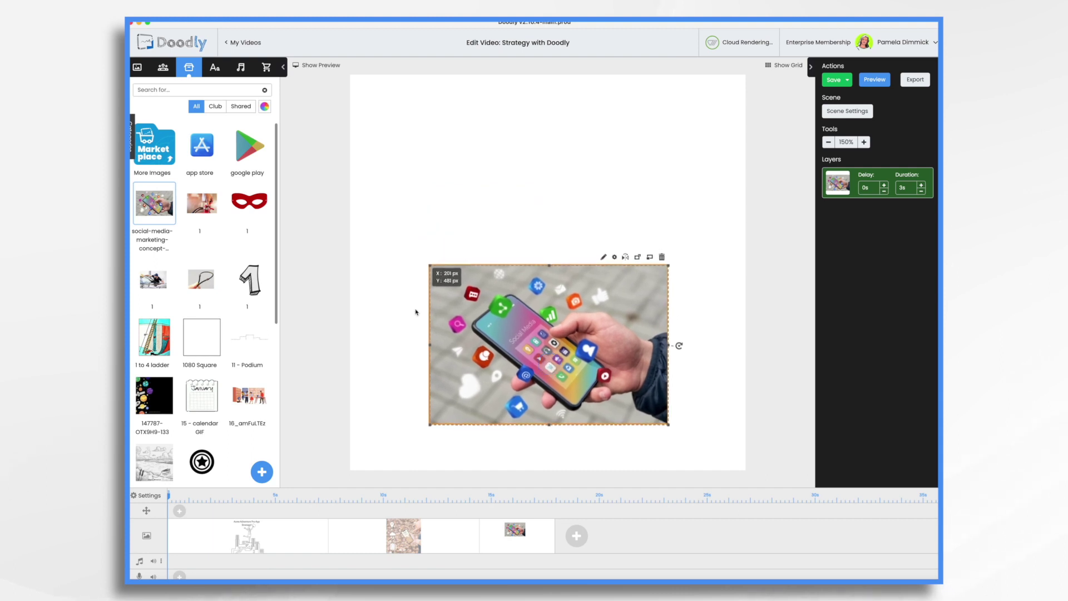
pyautogui.moveTo(430, 264); pyautogui.dragTo(296, 160)
pyautogui.moveTo(497, 258); pyautogui.dragTo(567, 282)
pyautogui.click(517, 100)
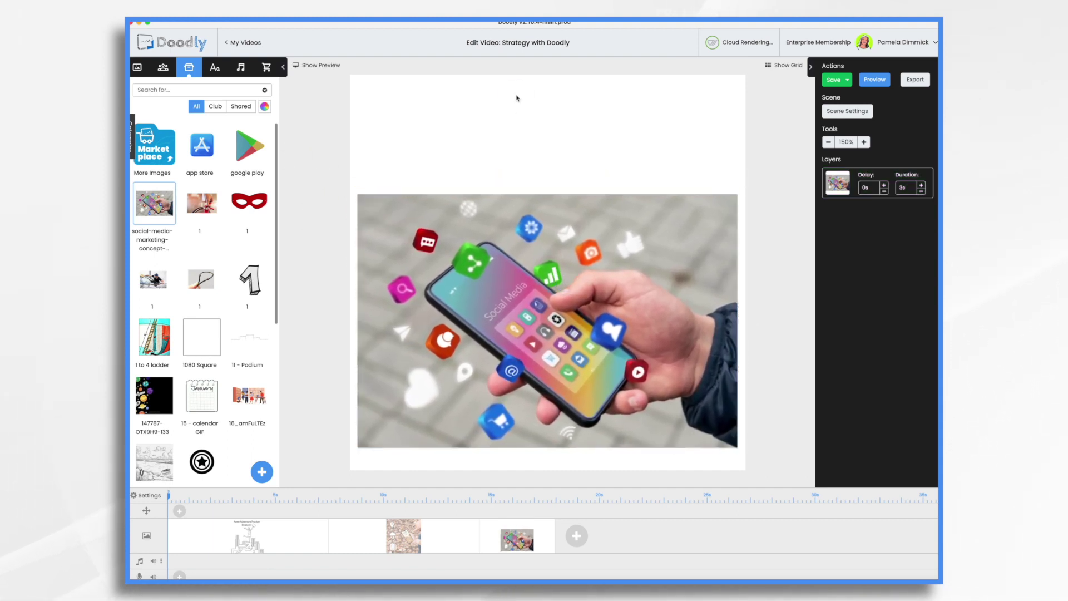
# - Add shrunken App Store and Google Play icons at the top, and set the photo's duration to 0s
pyautogui.moveTo(221, 146); pyautogui.dragTo(434, 134)
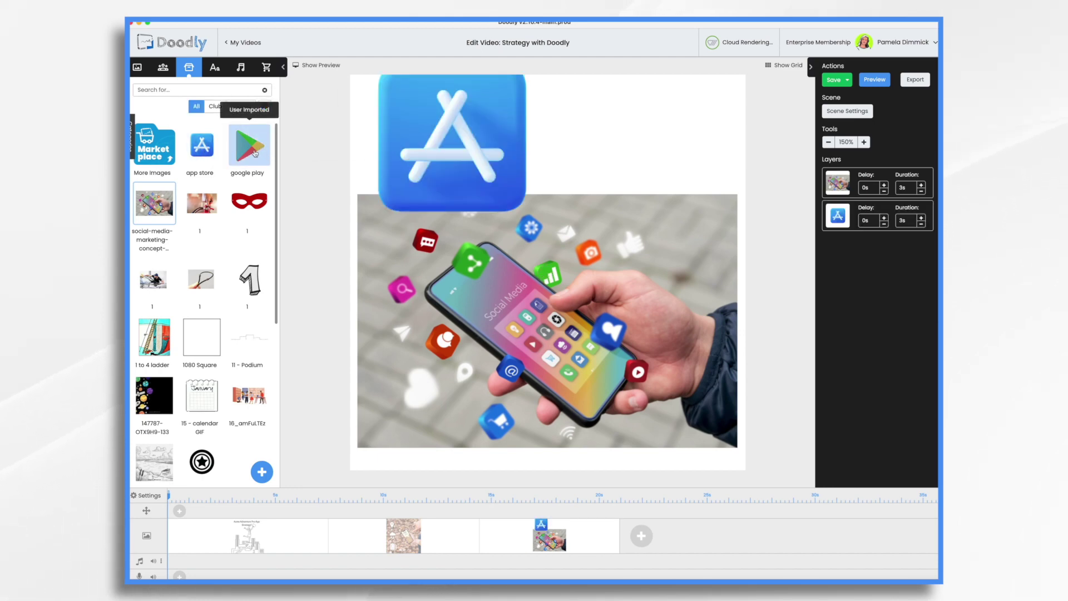
pyautogui.moveTo(255, 153); pyautogui.dragTo(612, 149)
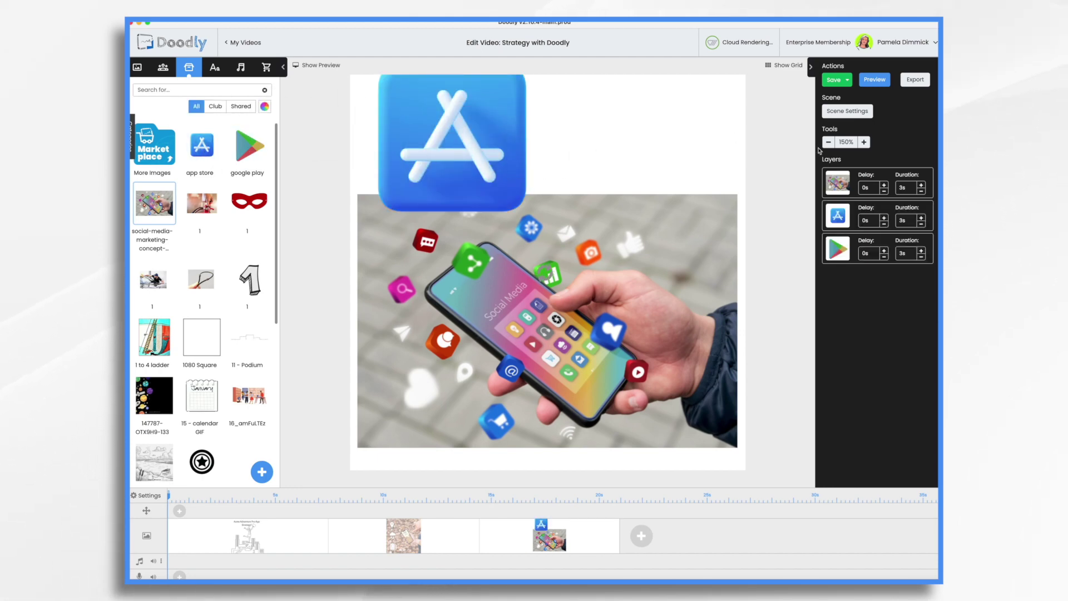
pyautogui.click(666, 176)
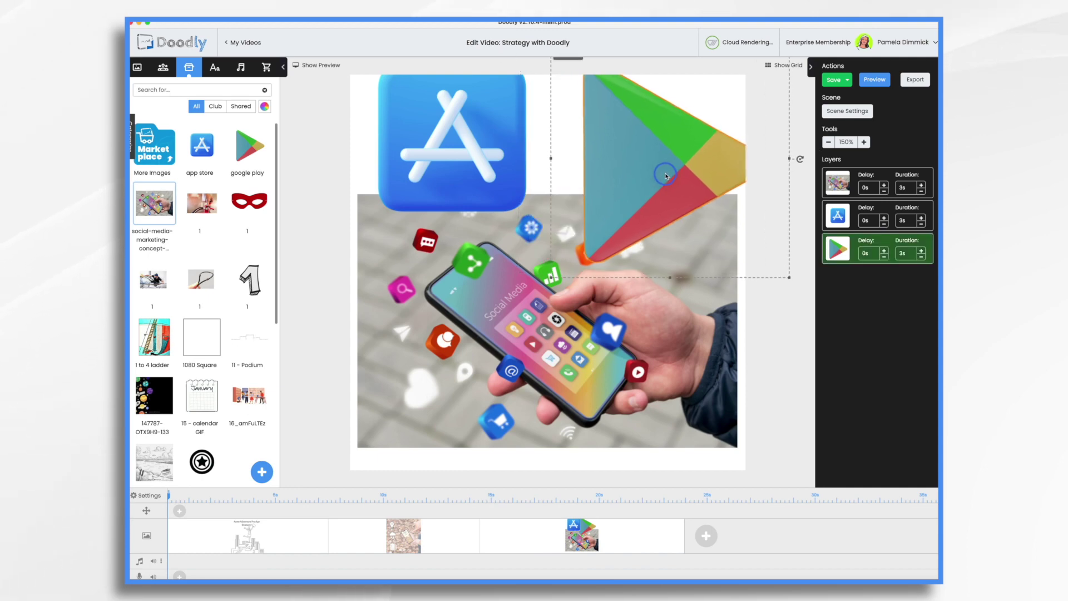
pyautogui.moveTo(526, 211); pyautogui.dragTo(515, 136)
pyautogui.moveTo(551, 276); pyautogui.dragTo(639, 182)
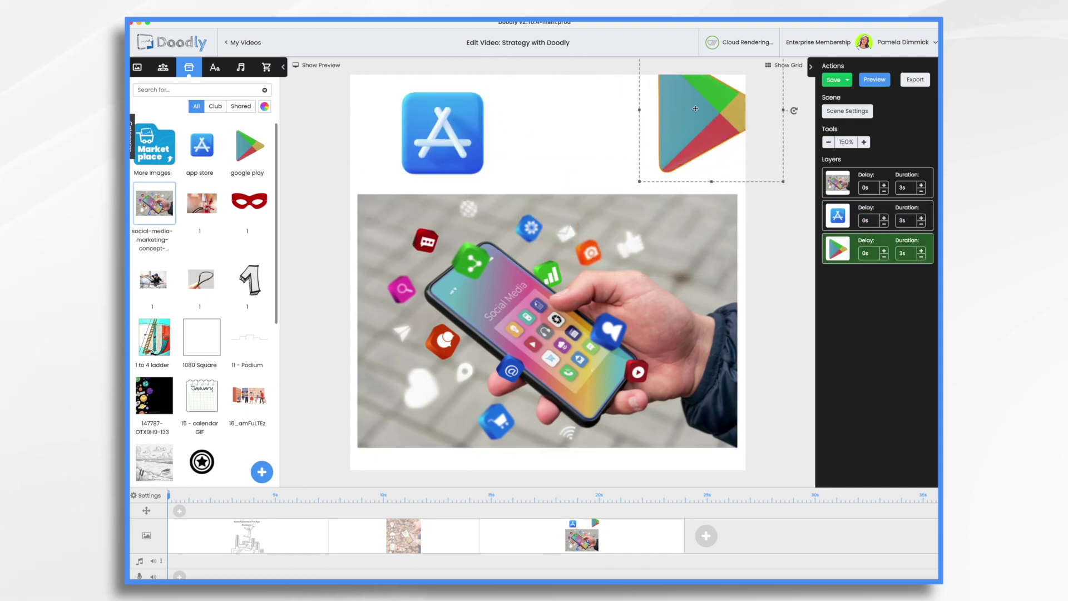
pyautogui.moveTo(696, 108); pyautogui.dragTo(610, 123)
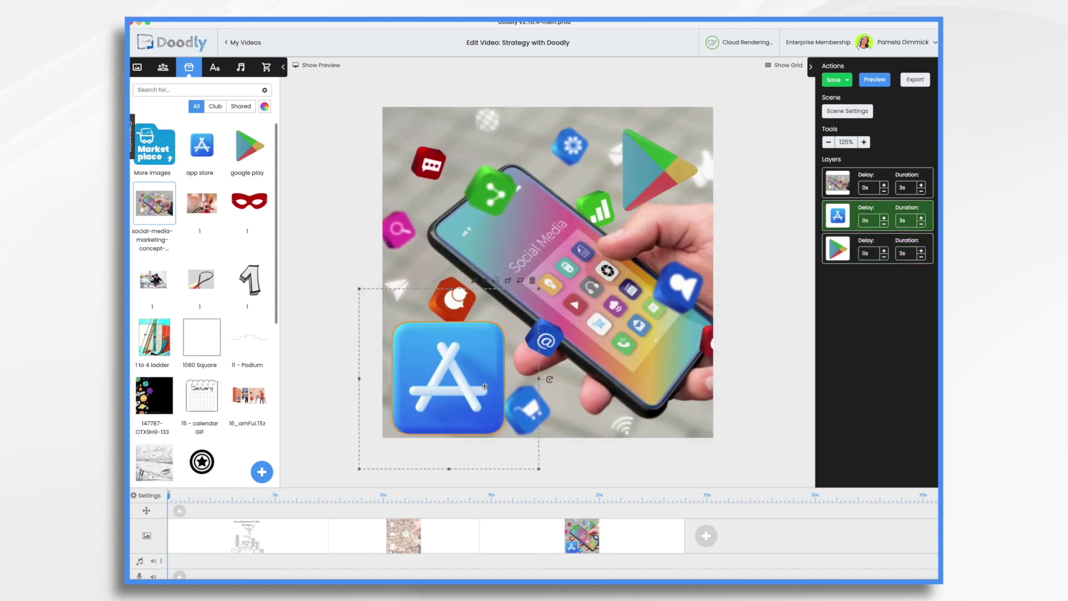
pyautogui.moveTo(465, 384); pyautogui.dragTo(465, 383)
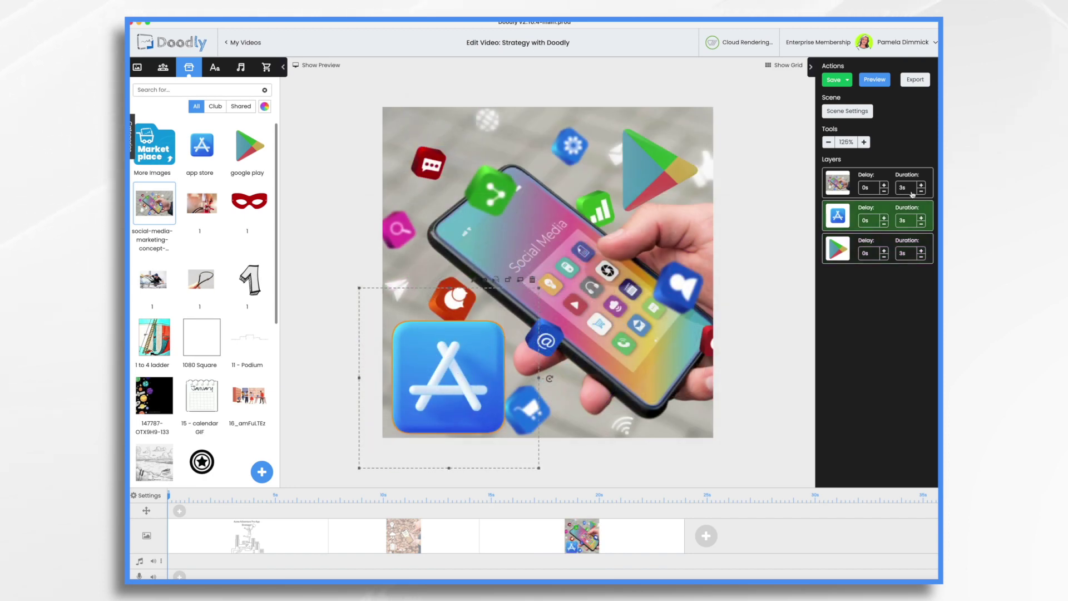
pyautogui.click(841, 182)
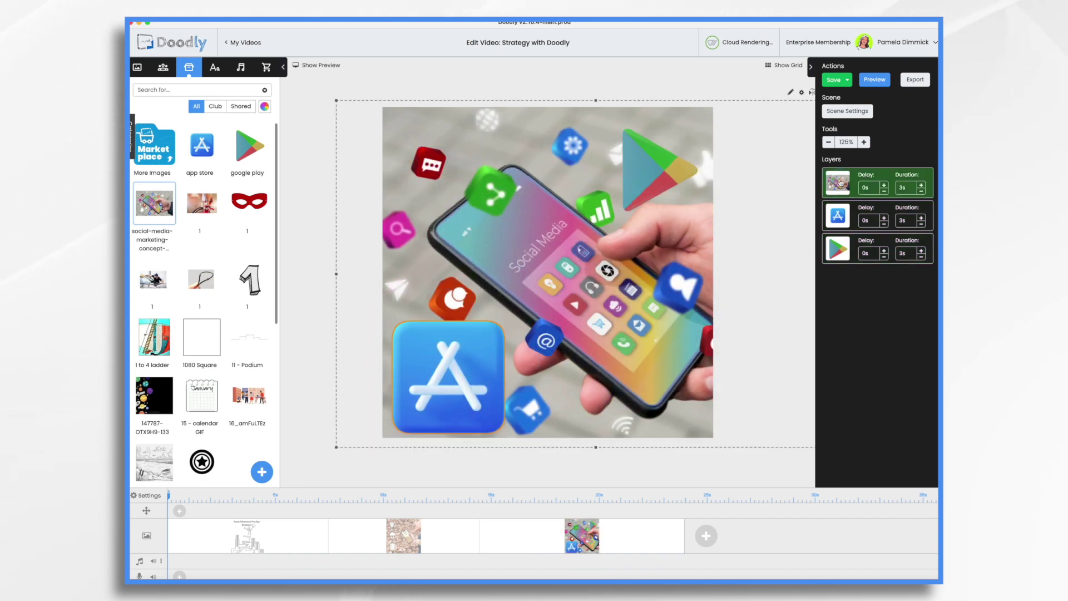
pyautogui.click(922, 191)
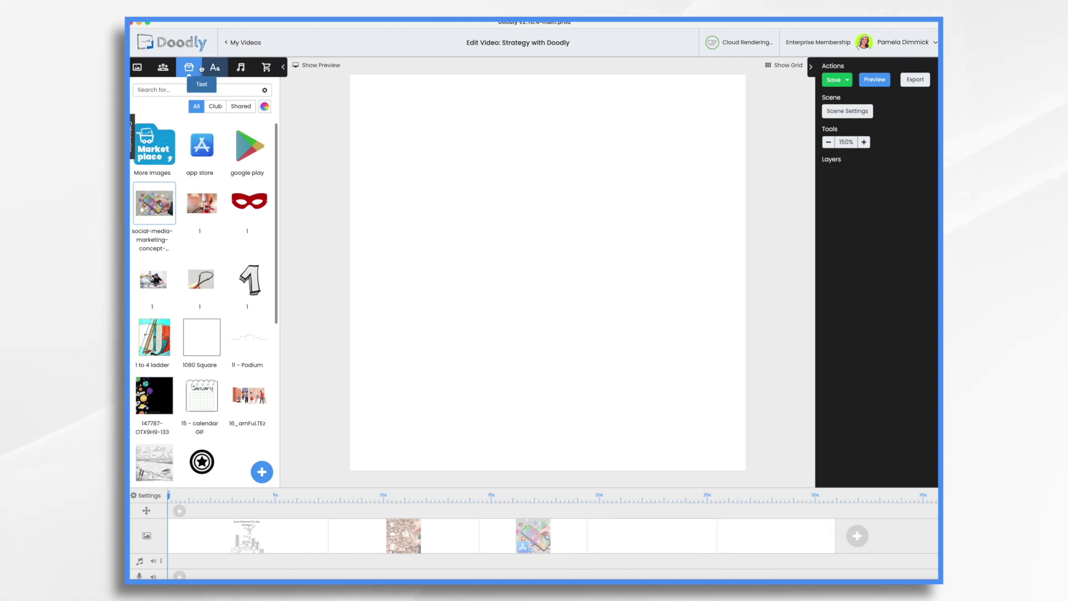
# - Add an Acme-Regular text reading 'Any questions or ideas?' to the new scene
pyautogui.click(215, 68)
pyautogui.click(201, 116)
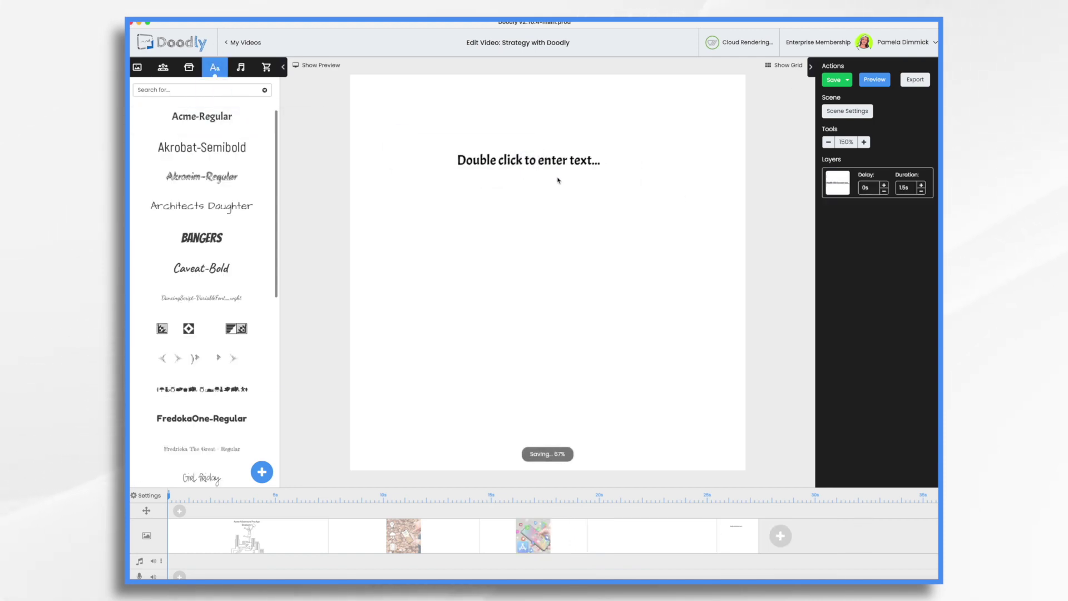
pyautogui.doubleClick(526, 161)
pyautogui.write('Any questions?')
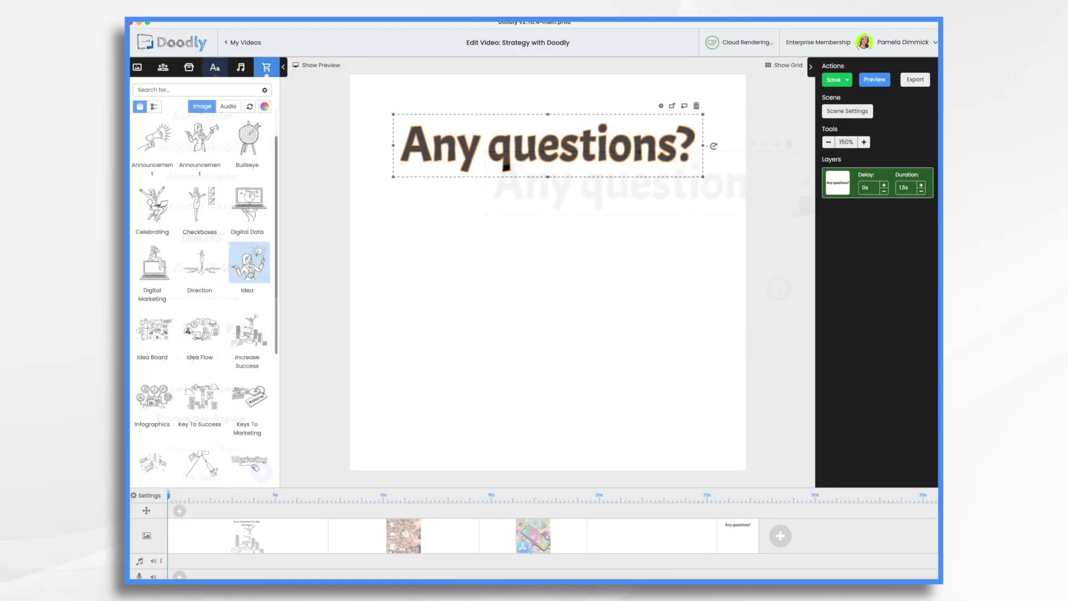
# - Add and position the Idea businesswoman drawing, then return to the title scene
pyautogui.moveTo(249, 263); pyautogui.dragTo(526, 296)
pyautogui.click(503, 334)
pyautogui.moveTo(503, 335); pyautogui.dragTo(534, 323)
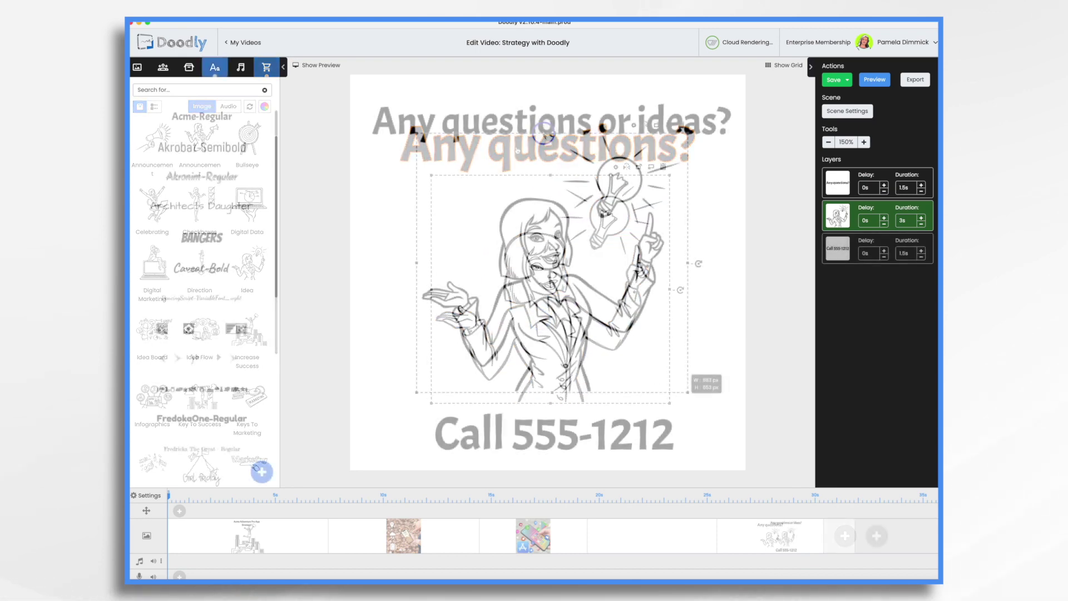
pyautogui.click(543, 138)
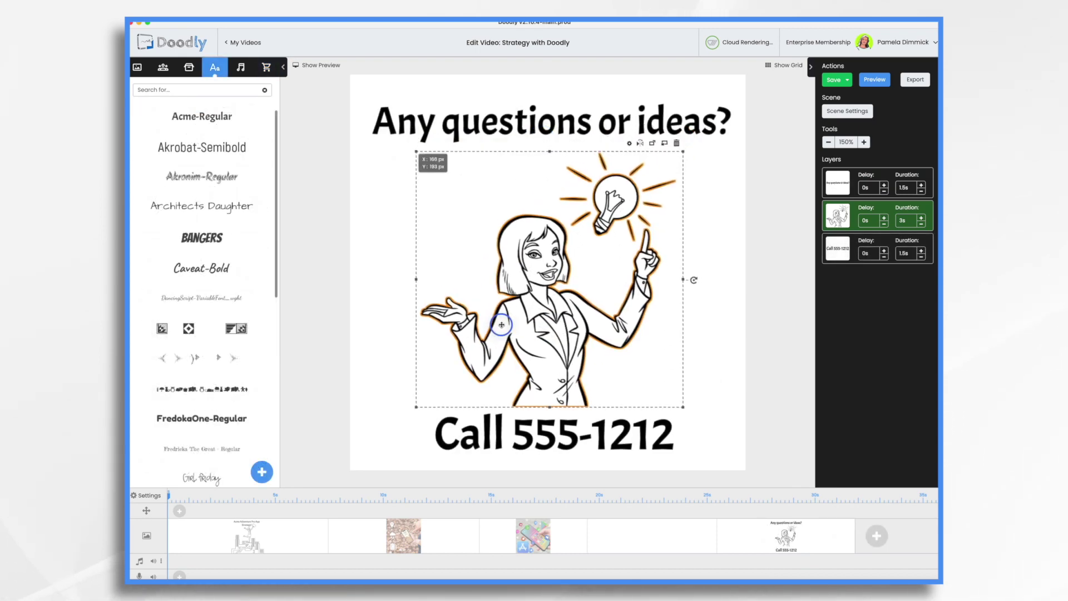
pyautogui.click(237, 527)
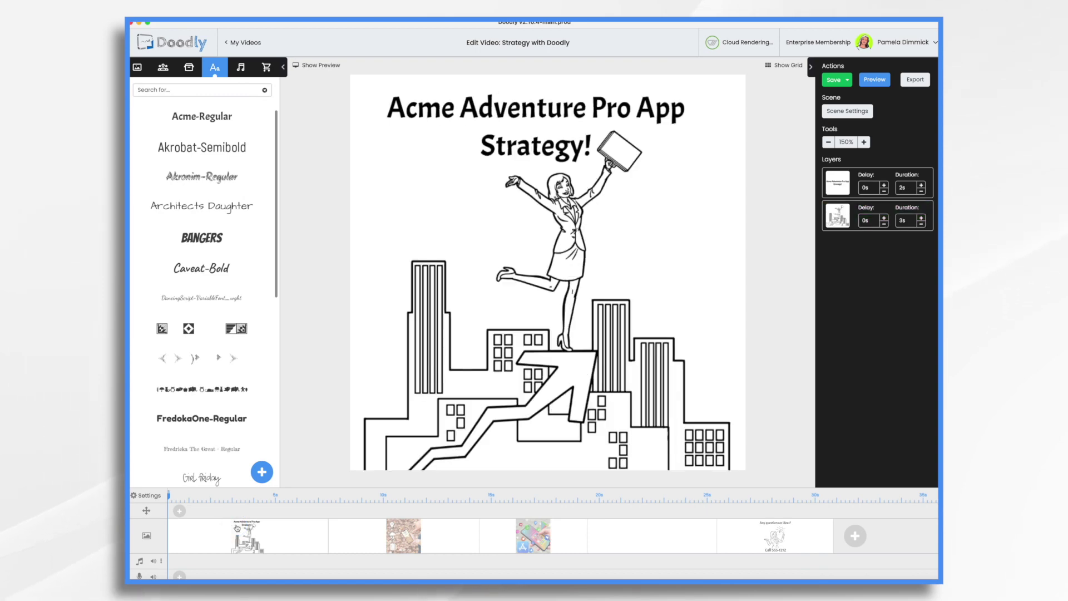
# - Import Strategy Audio.mp3 as a new sound and lay it on the video's audio track
pyautogui.click(240, 68)
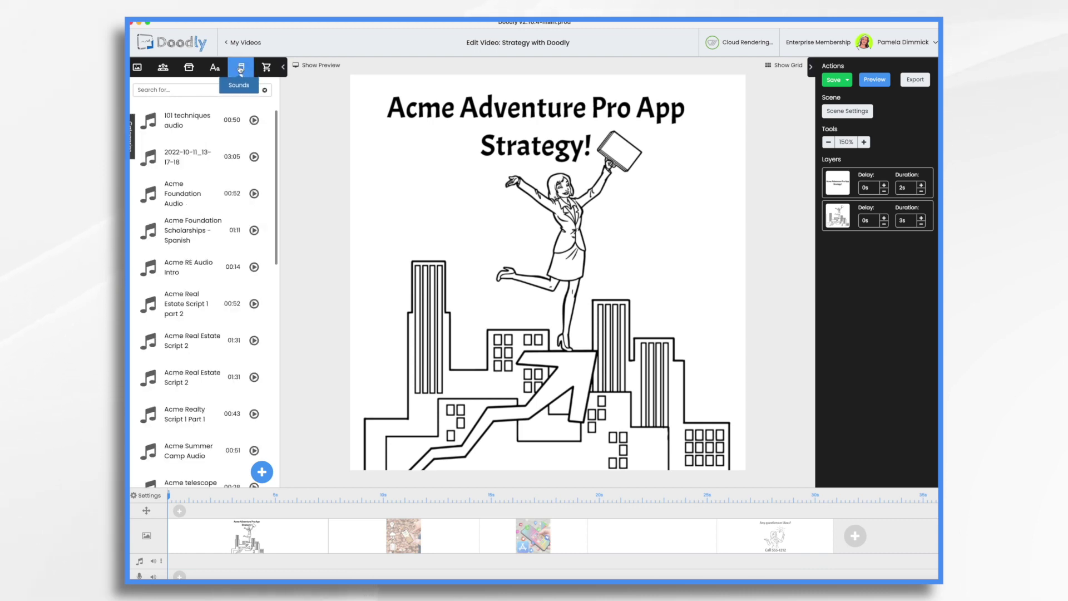
pyautogui.click(262, 473)
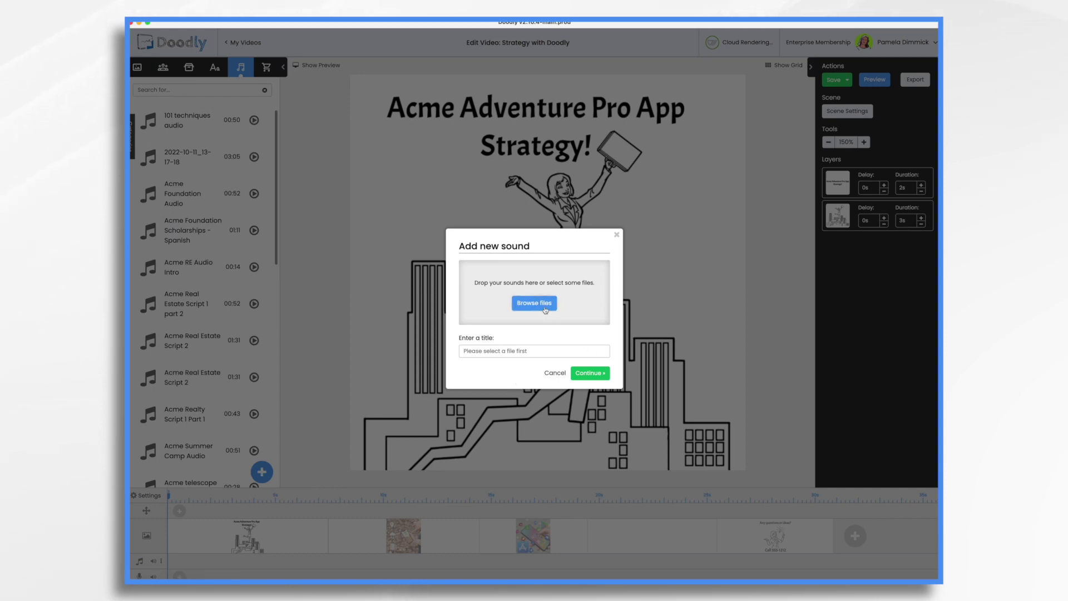
pyautogui.click(465, 267)
pyautogui.click(480, 260)
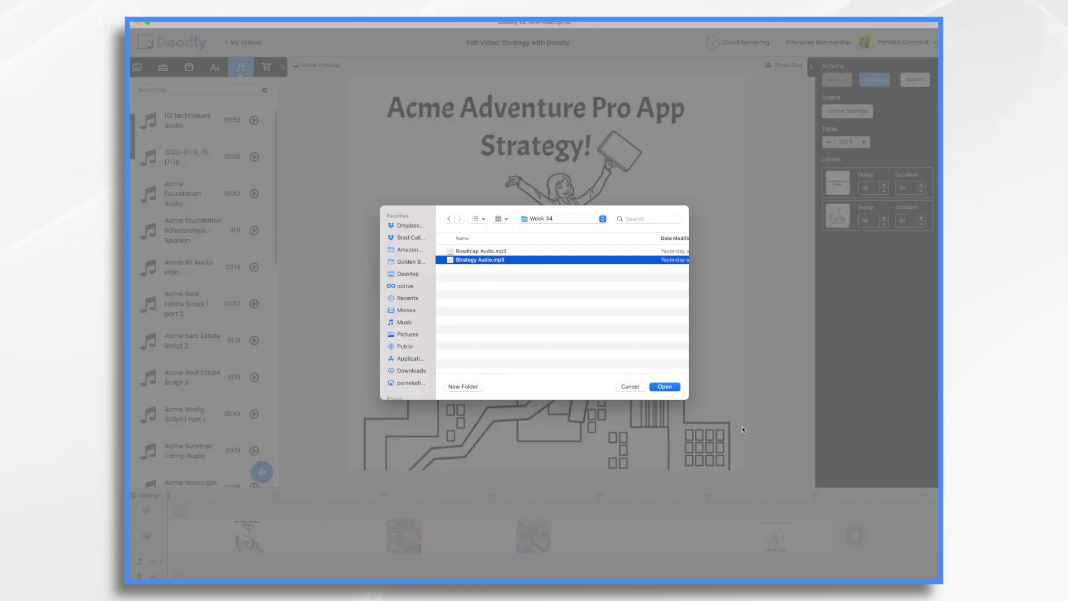
pyautogui.click(664, 386)
pyautogui.click(587, 376)
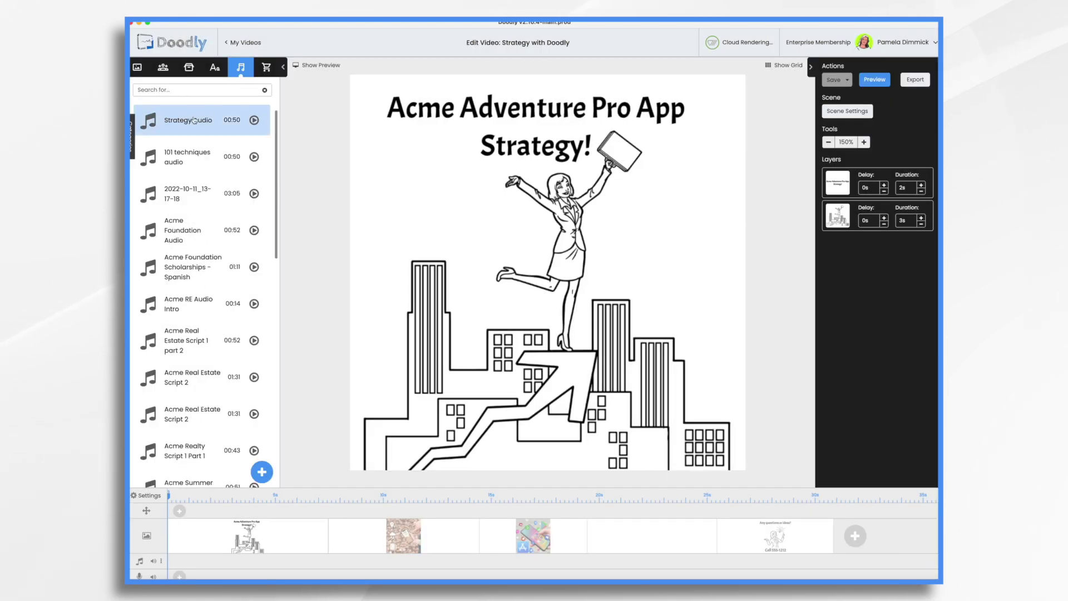
pyautogui.moveTo(193, 120); pyautogui.dragTo(244, 560)
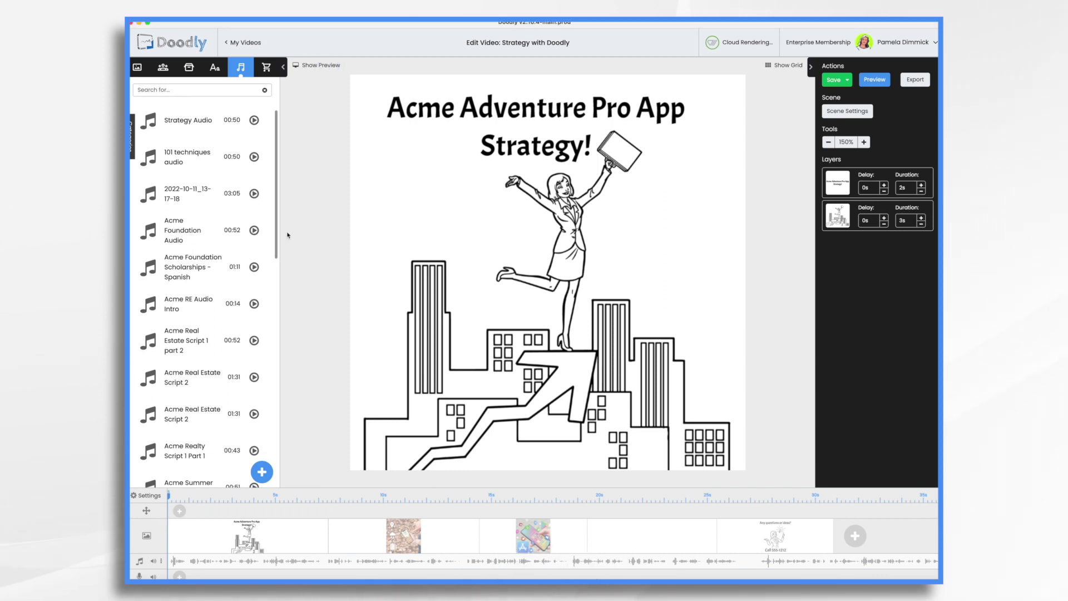
# - Play the video with its voiceover in the preview player, then pause it
pyautogui.click(319, 66)
pyautogui.click(296, 404)
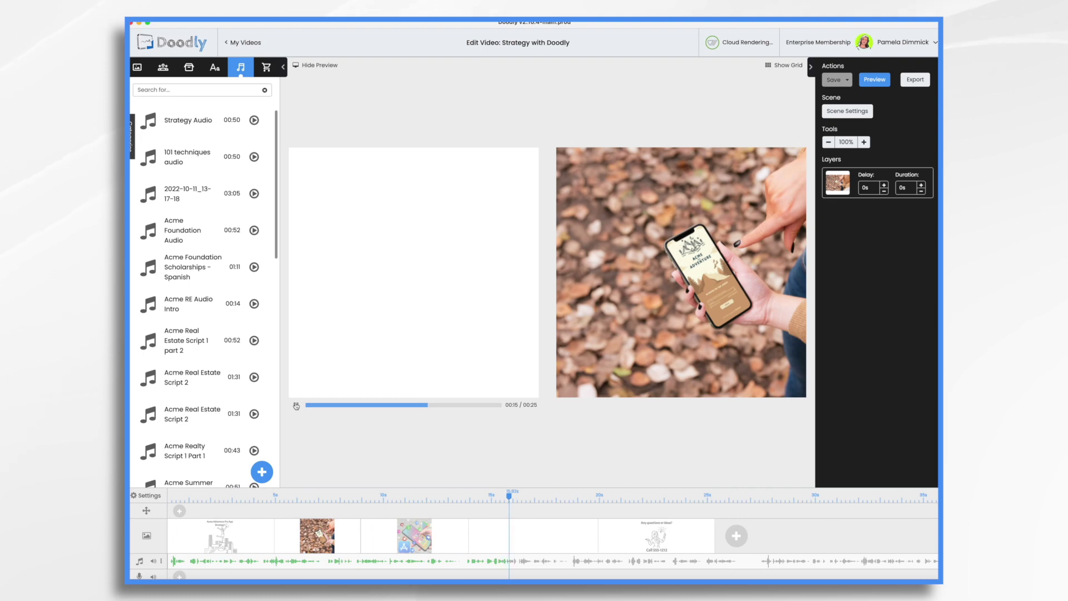
pyautogui.click(296, 406)
# - In the app-icons scene, raise the App Store icon's delay to 6.5s
pyautogui.click(448, 541)
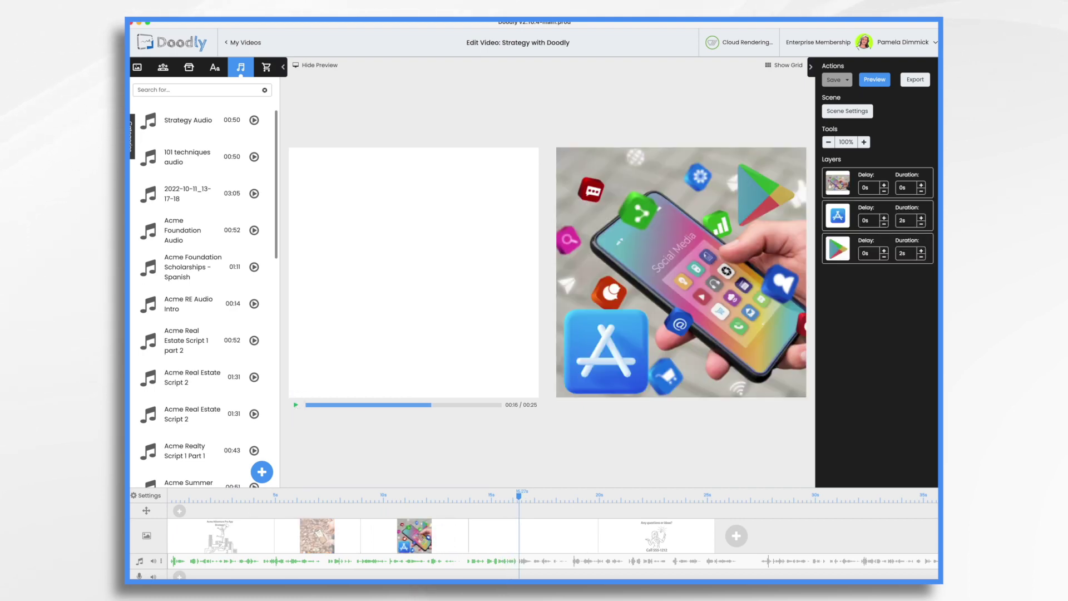
pyautogui.click(885, 217)
pyautogui.click(885, 218)
pyautogui.click(885, 218)
pyautogui.click(885, 218)
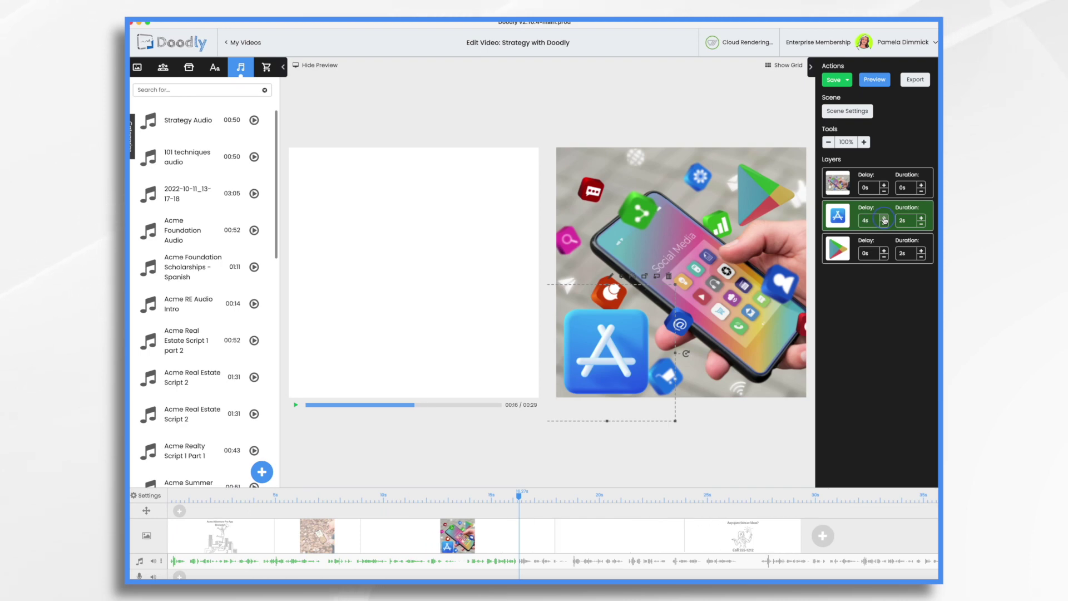
pyautogui.click(884, 218)
pyautogui.click(885, 217)
# - Set Erase mode to Off in the whole-video settings
pyautogui.click(147, 495)
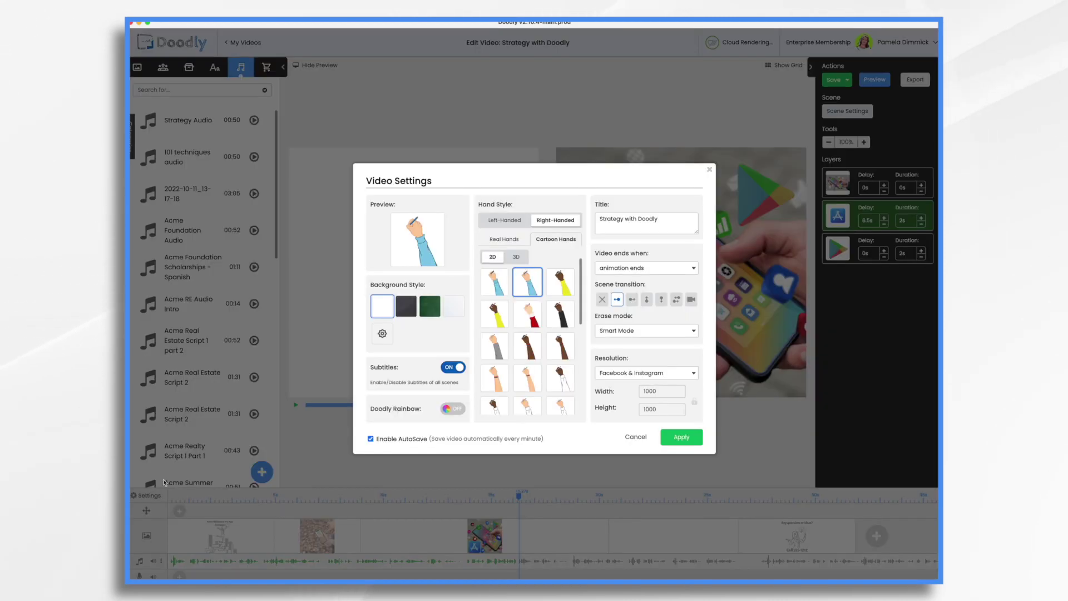
pyautogui.click(614, 332)
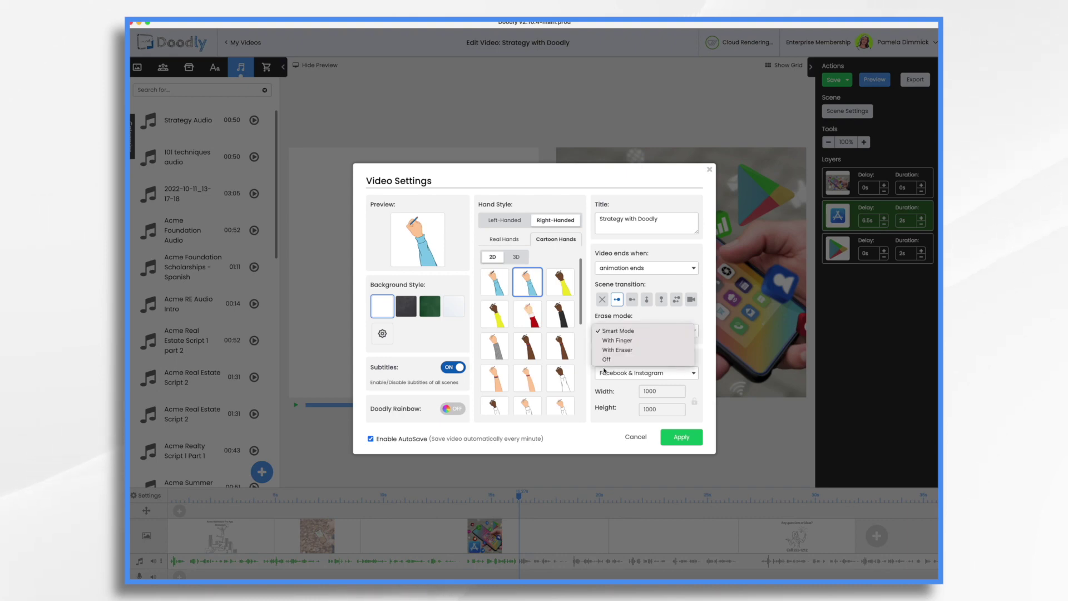
pyautogui.click(653, 393)
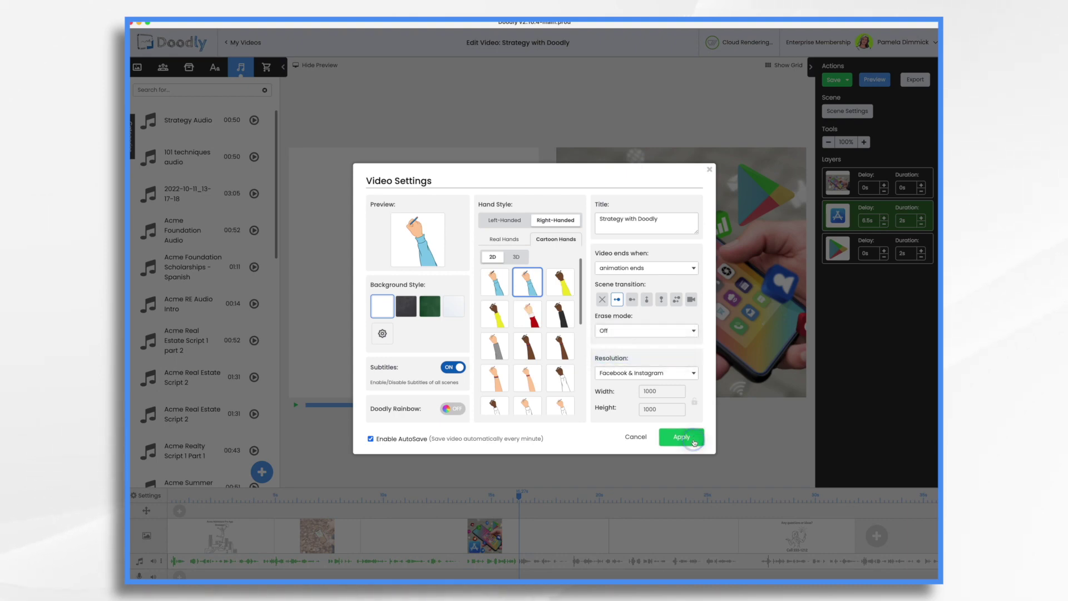
pyautogui.click(682, 438)
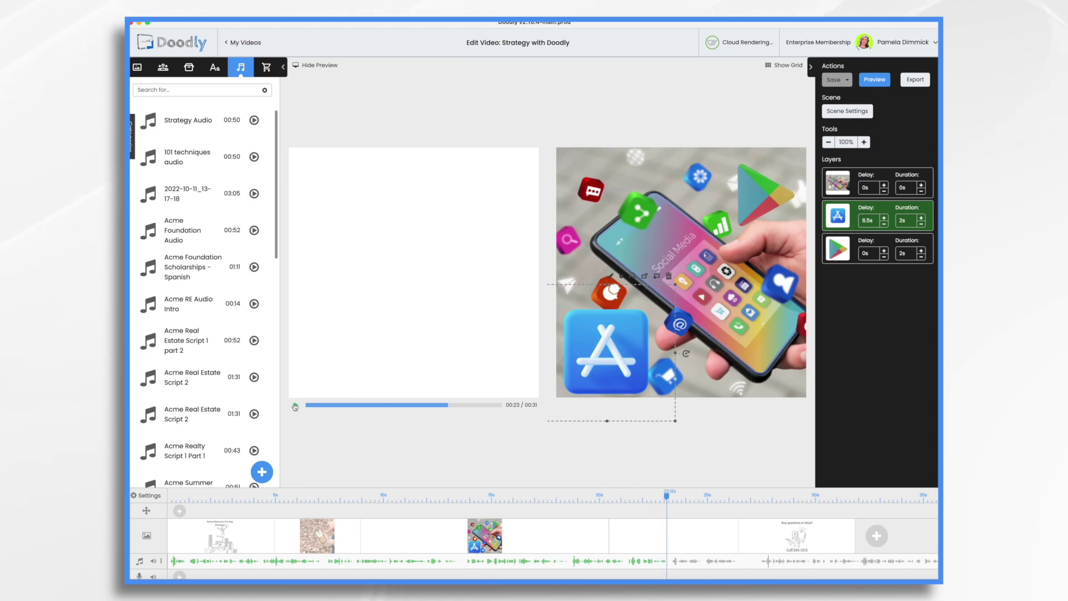
pyautogui.click(295, 407)
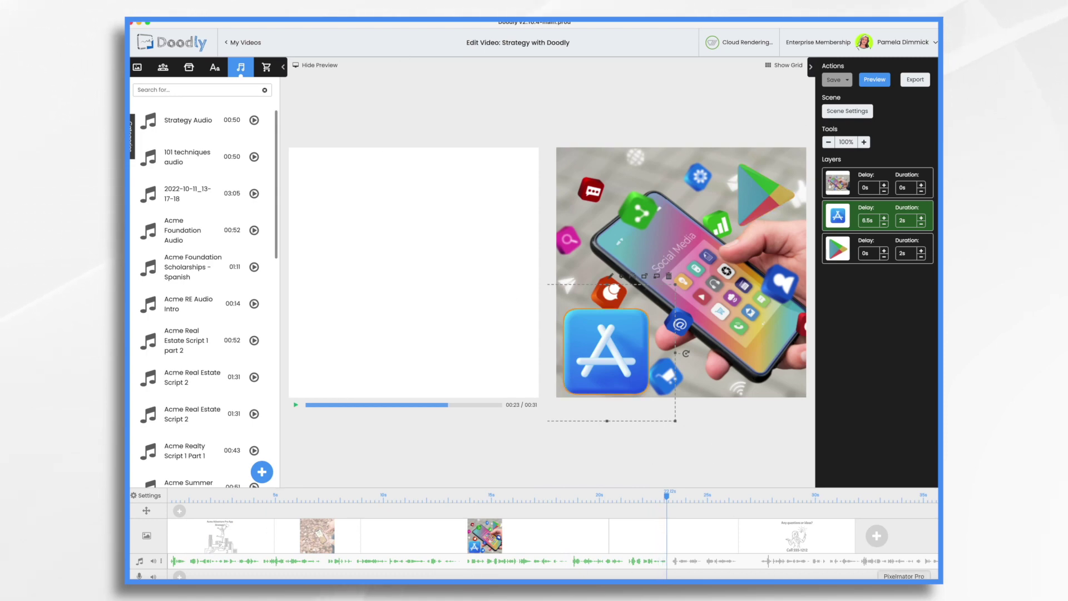
# - Hide the preview and drag the leaves-and-phone photo scene to follow the app-icons scene
pyautogui.click(315, 65)
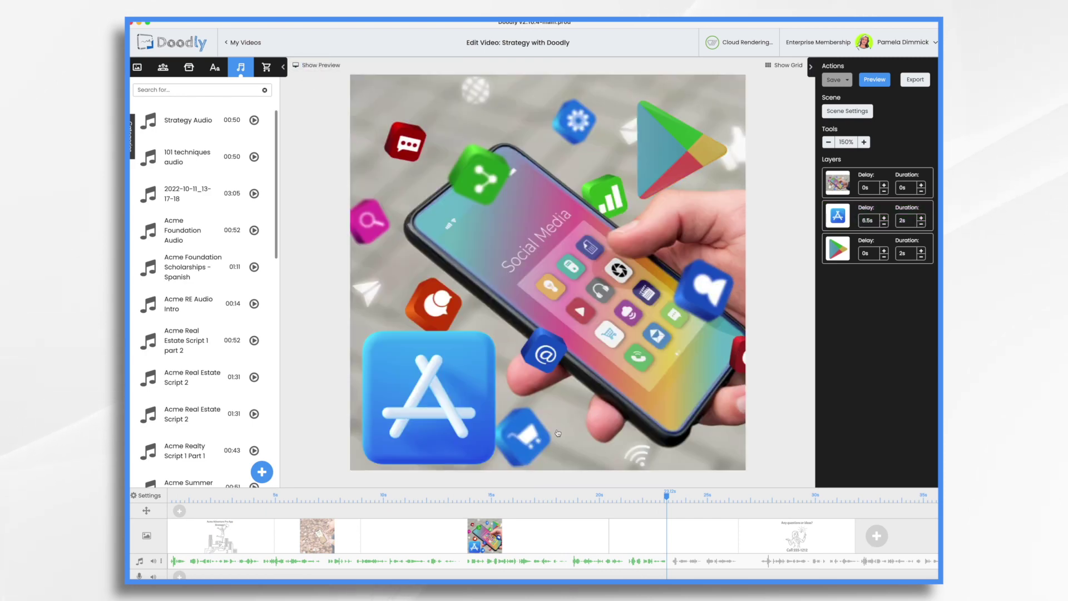
pyautogui.click(655, 539)
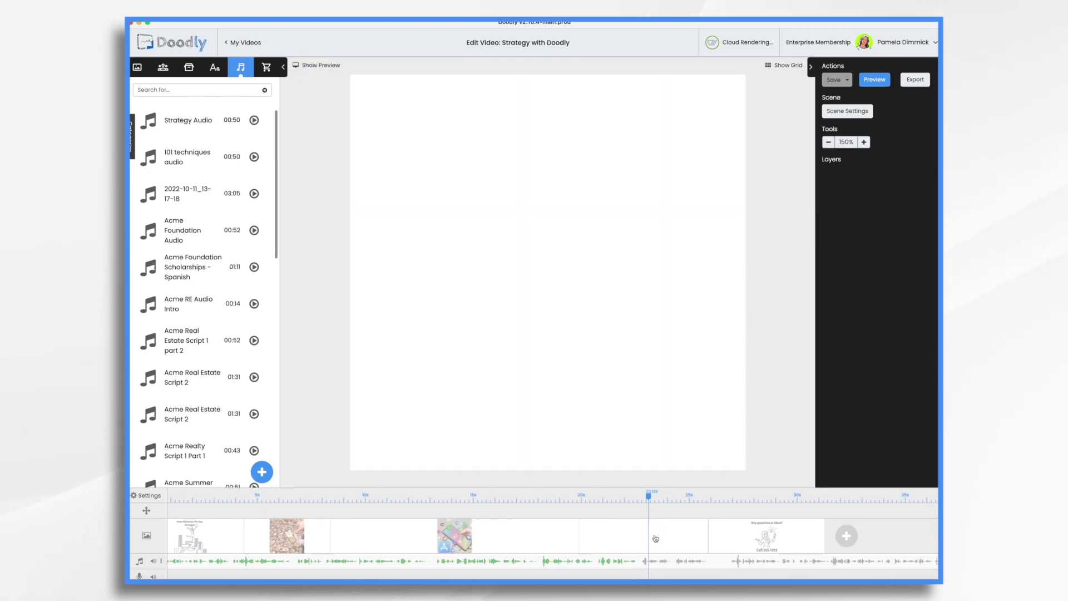
pyautogui.hscroll(2, 655, 538)
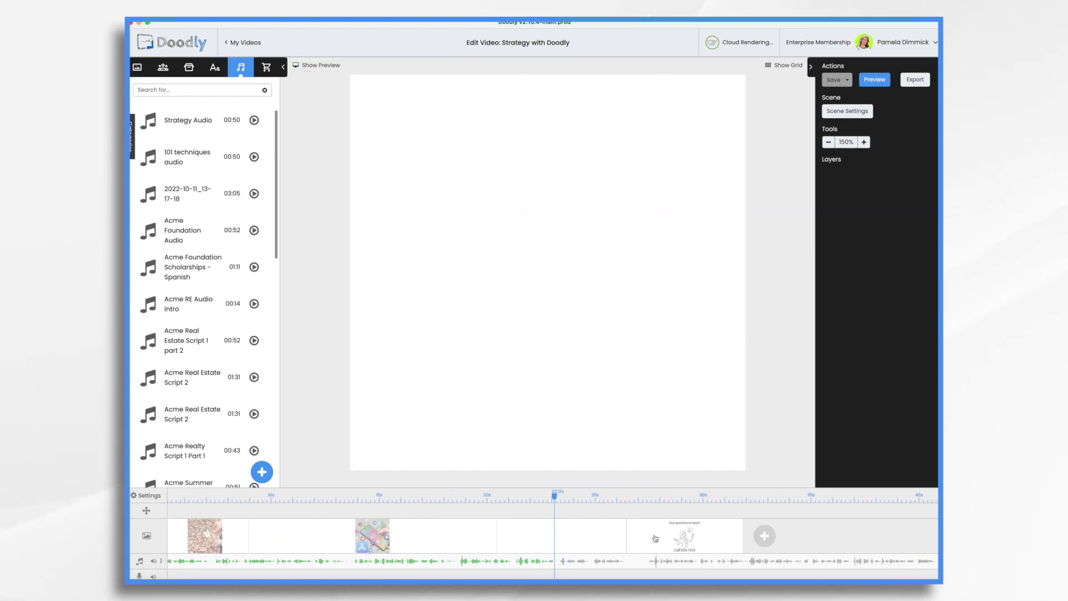
pyautogui.click(197, 546)
pyautogui.hscroll(-2, 201, 543)
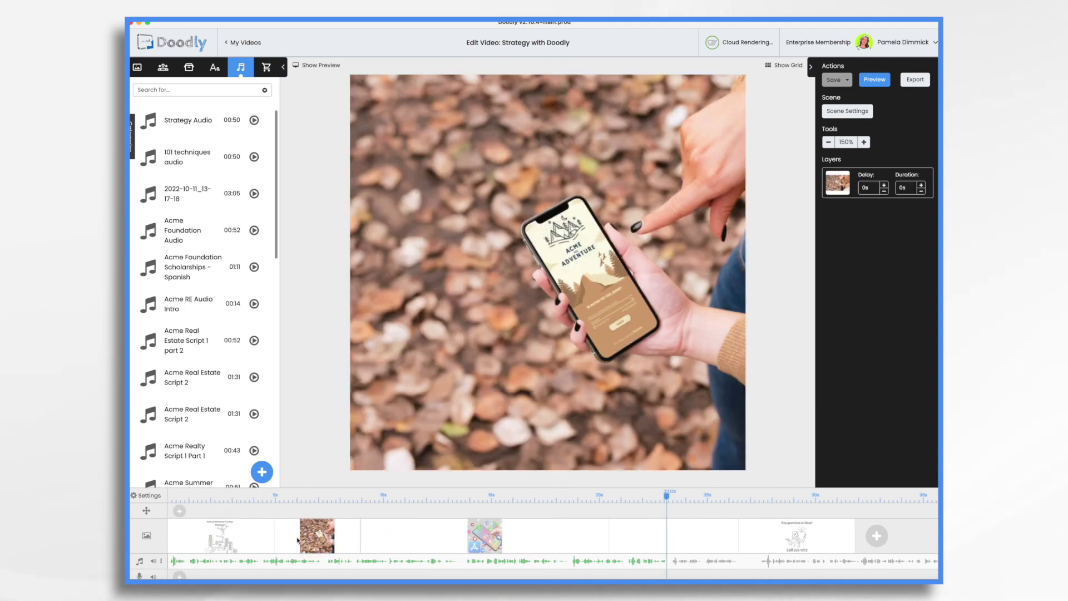
pyautogui.moveTo(297, 540); pyautogui.dragTo(682, 544)
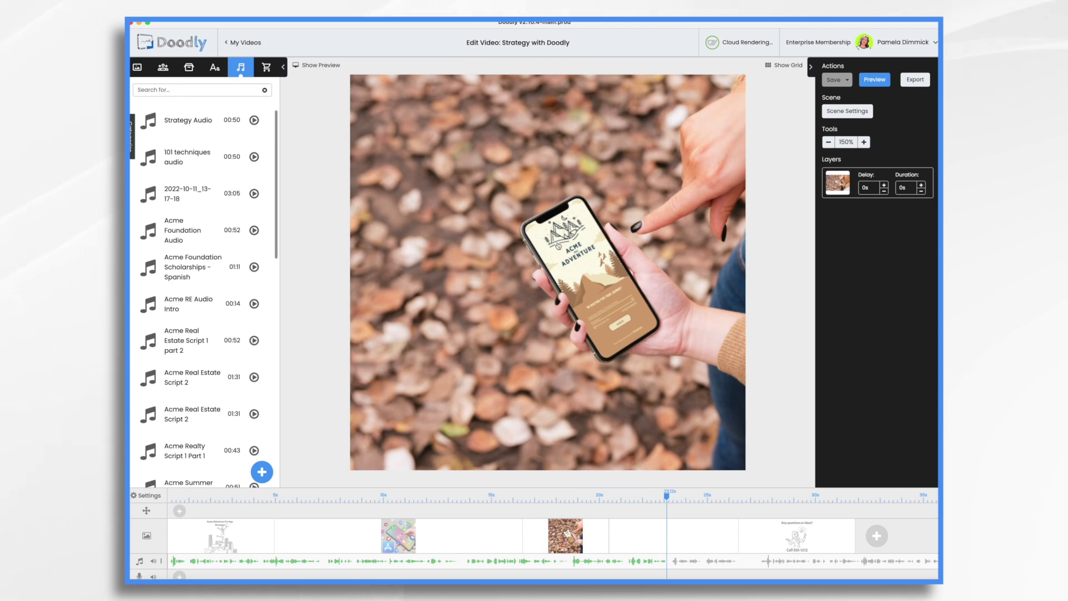
# - Add a '3 Phases' heading in Acme-Regular, enlarge it and place it at the canvas top
pyautogui.click(215, 68)
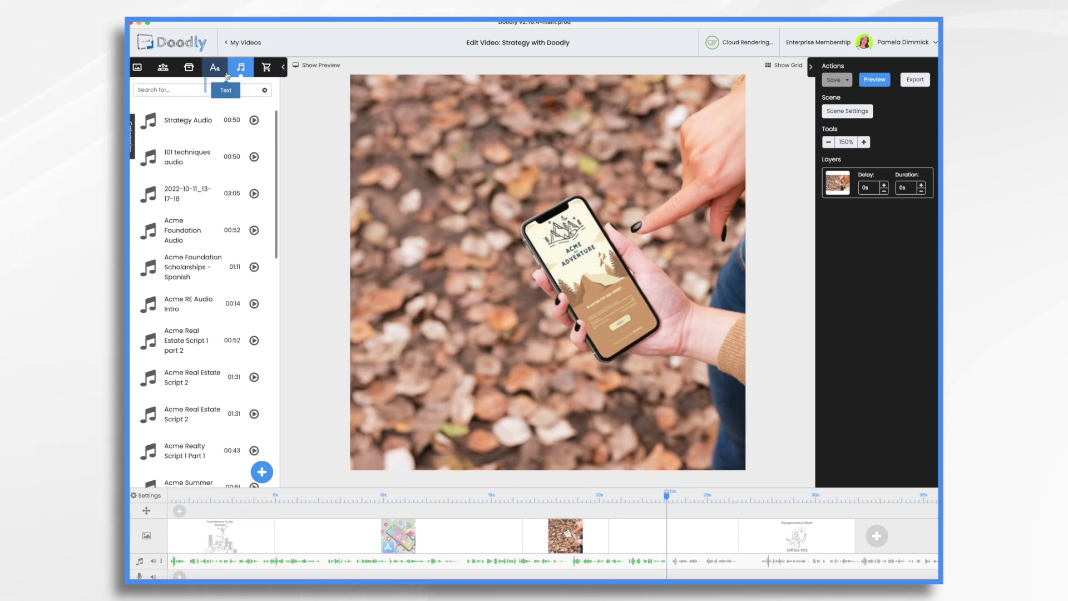
pyautogui.moveTo(206, 123); pyautogui.dragTo(467, 123)
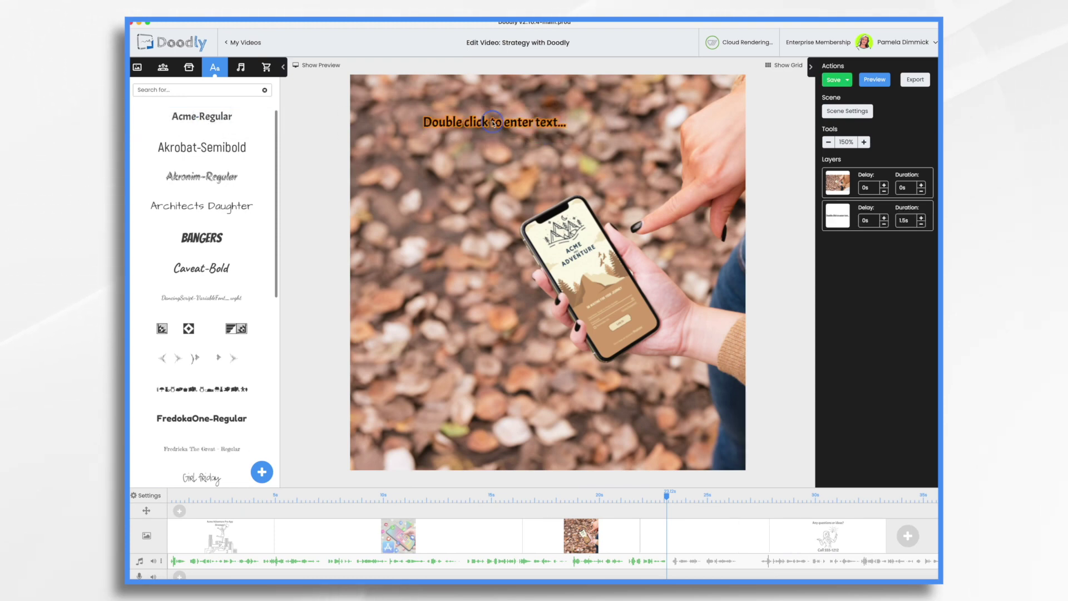
pyautogui.doubleClick(493, 122)
pyautogui.click(565, 260)
pyautogui.press('super+a')
pyautogui.write('3 Phas')
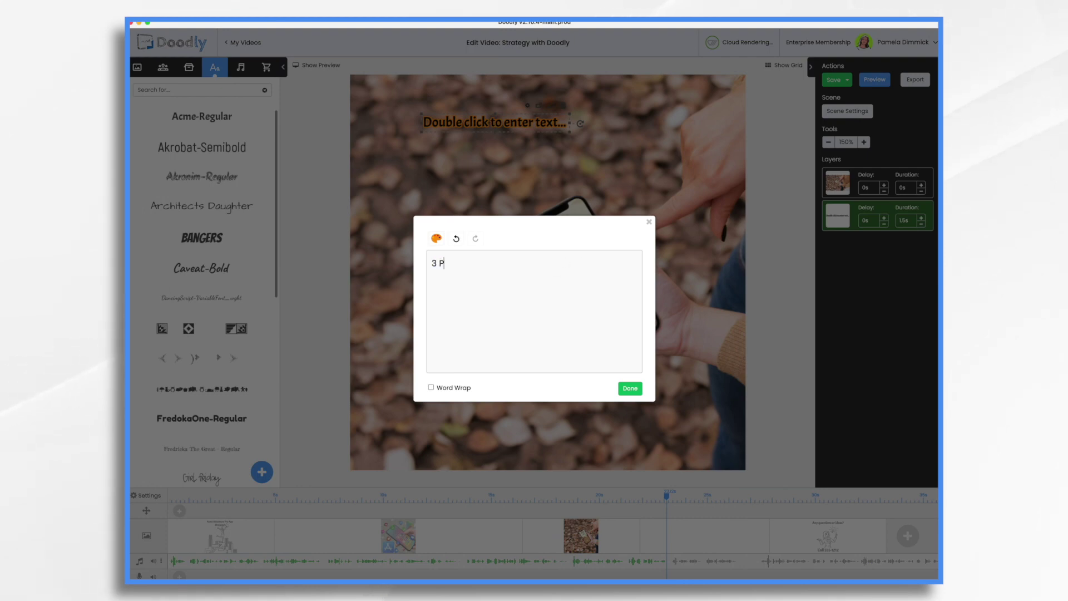
pyautogui.click(631, 389)
pyautogui.moveTo(532, 125); pyautogui.dragTo(751, 201)
pyautogui.moveTo(674, 105); pyautogui.dragTo(586, 71)
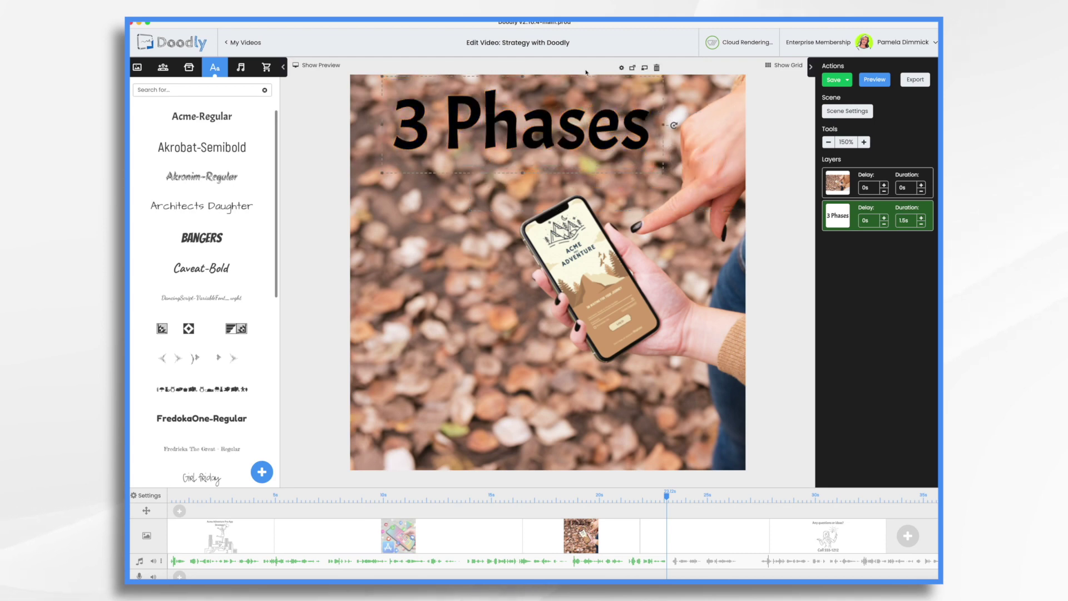
# - Recolour the 3 Phases title white and add text for the phase list beneath it
pyautogui.click(622, 67)
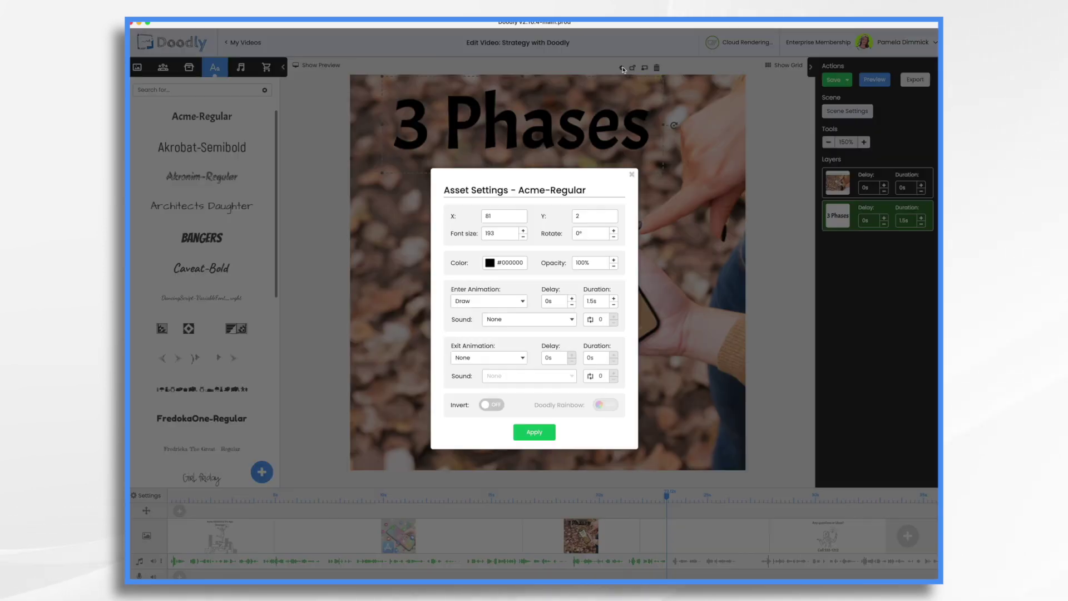
pyautogui.click(491, 263)
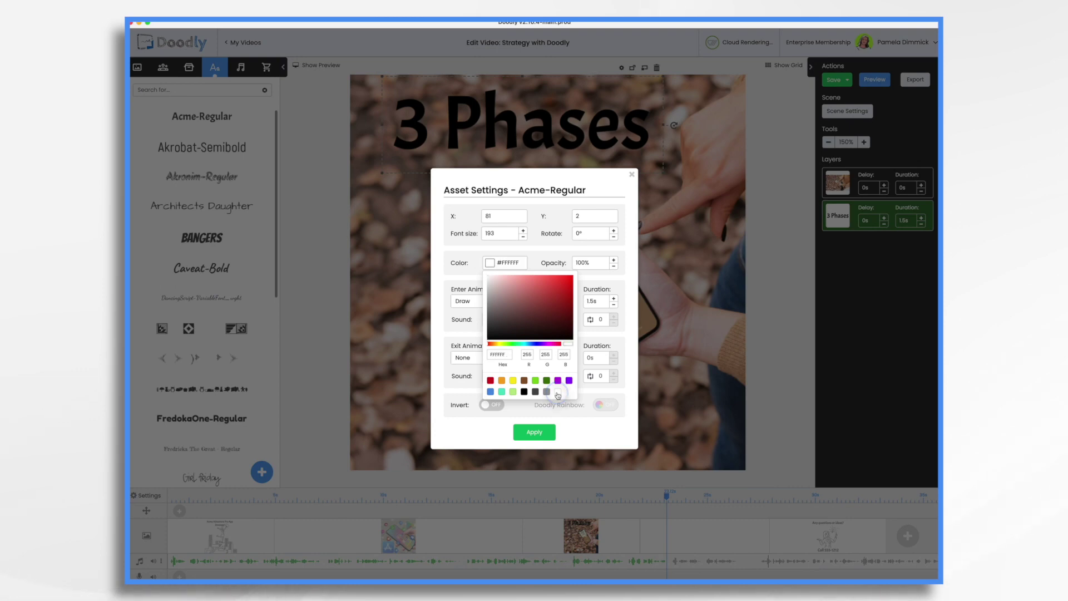
pyautogui.click(546, 434)
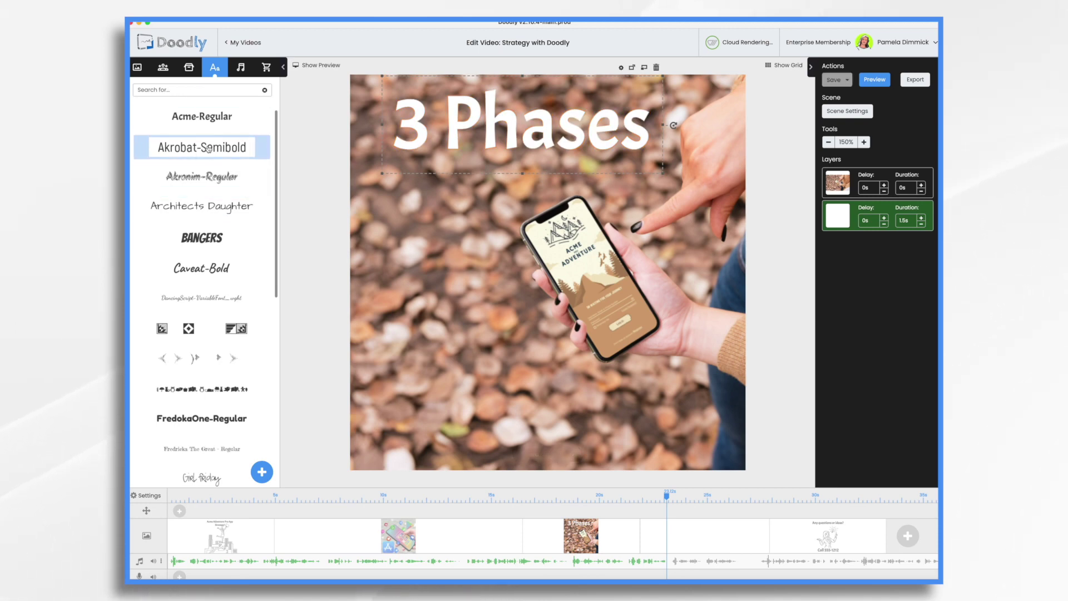
pyautogui.moveTo(200, 147); pyautogui.dragTo(481, 195)
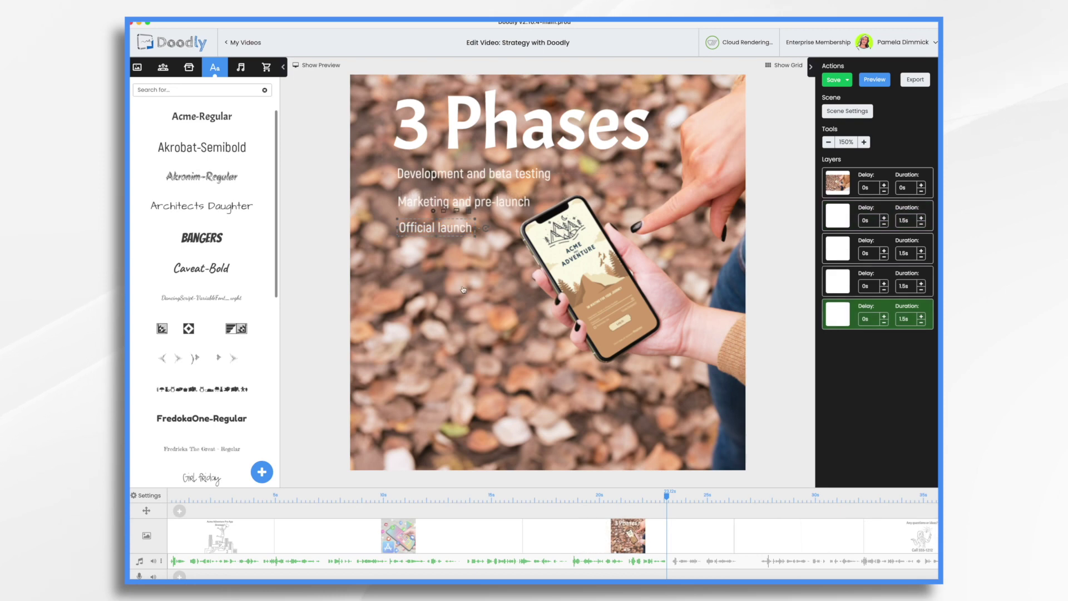
# - Apply FredokaOne-Regular to the Development, Marketing and Official launch phase lines, replacing their fonts
pyautogui.click(426, 167)
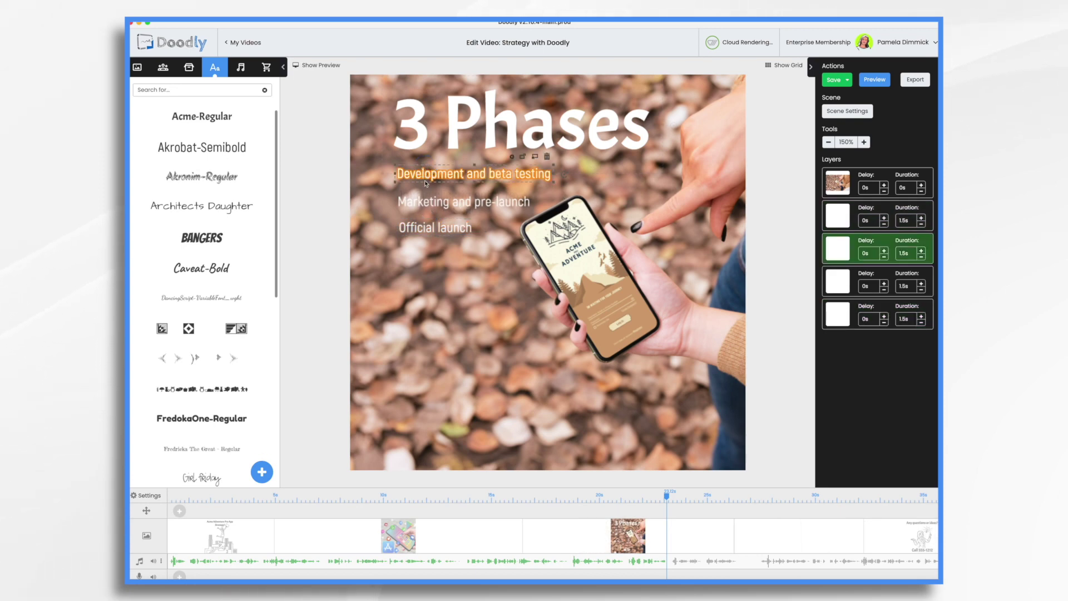
pyautogui.keyDown('shift'); pyautogui.click(421, 199); pyautogui.keyUp('shift')
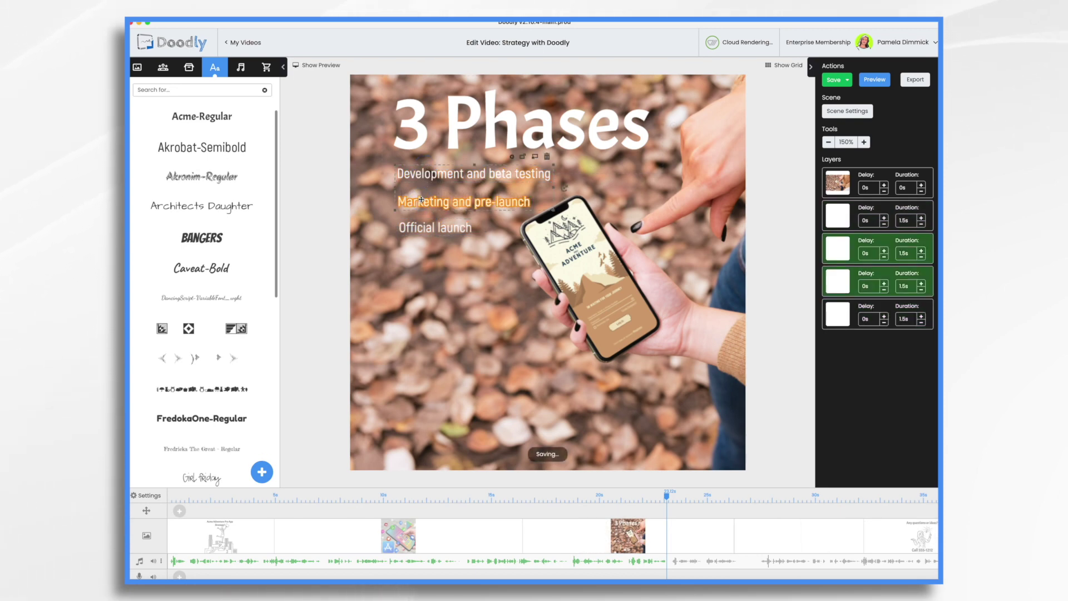
pyautogui.keyDown('shift'); pyautogui.click(430, 227); pyautogui.keyUp('shift')
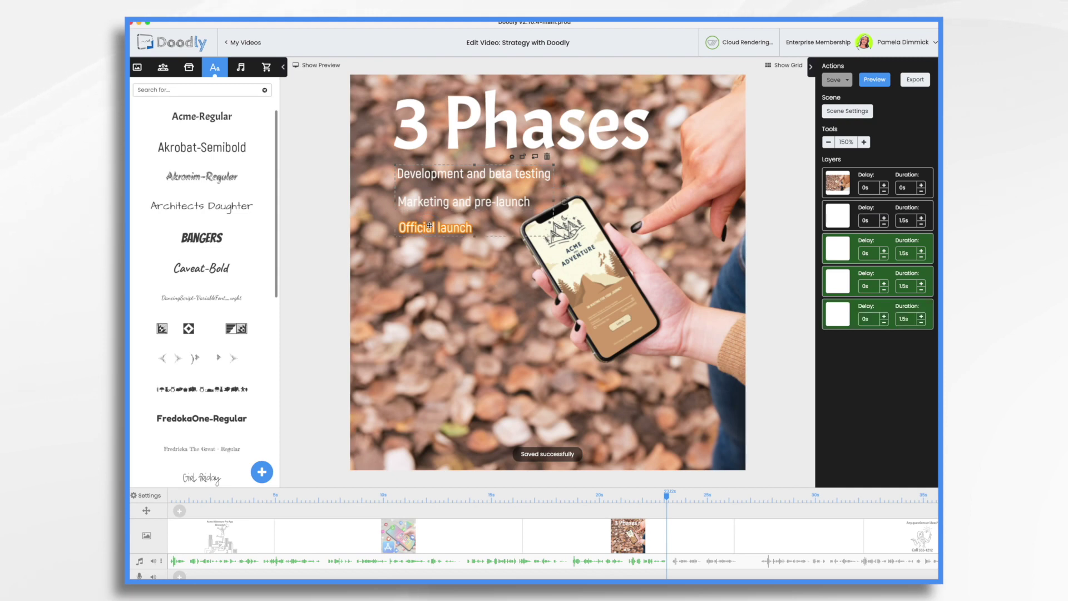
pyautogui.scroll(-3, 202, 334)
pyautogui.moveTo(201, 313); pyautogui.dragTo(533, 178)
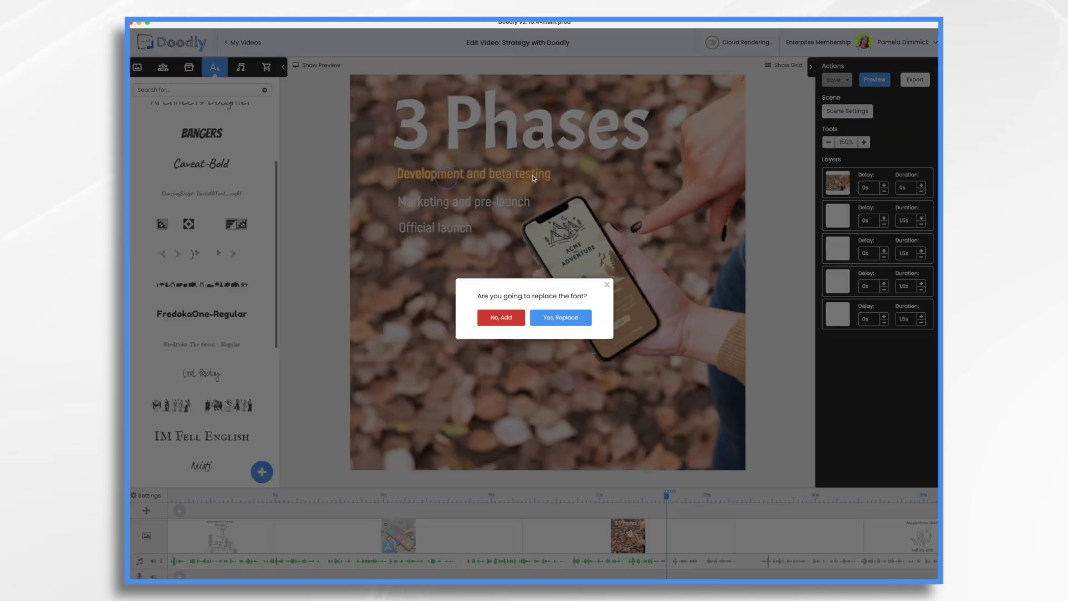
pyautogui.click(560, 319)
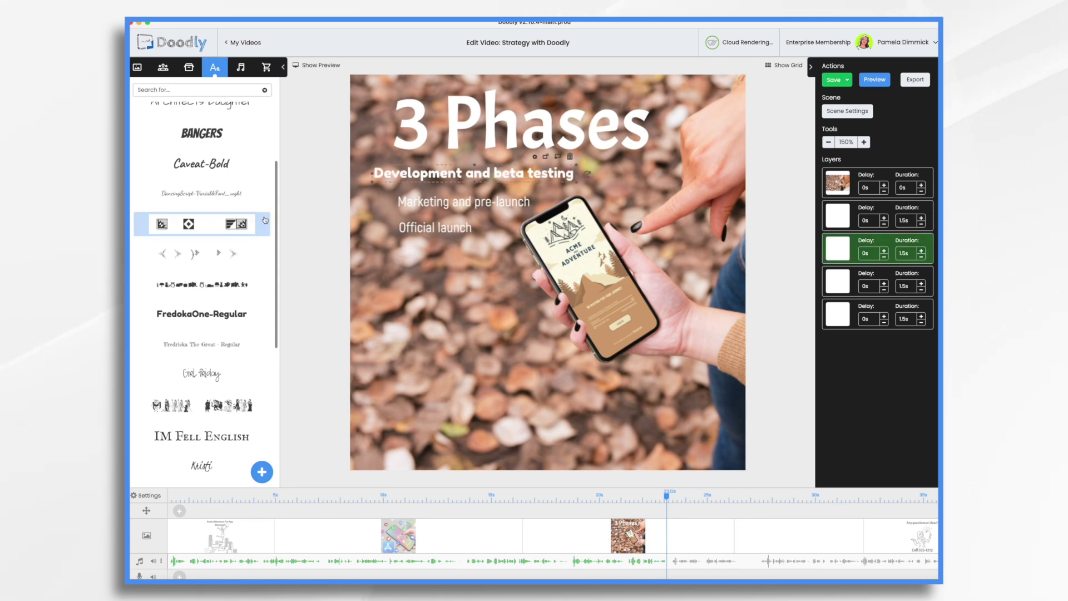
pyautogui.moveTo(261, 313); pyautogui.dragTo(460, 210)
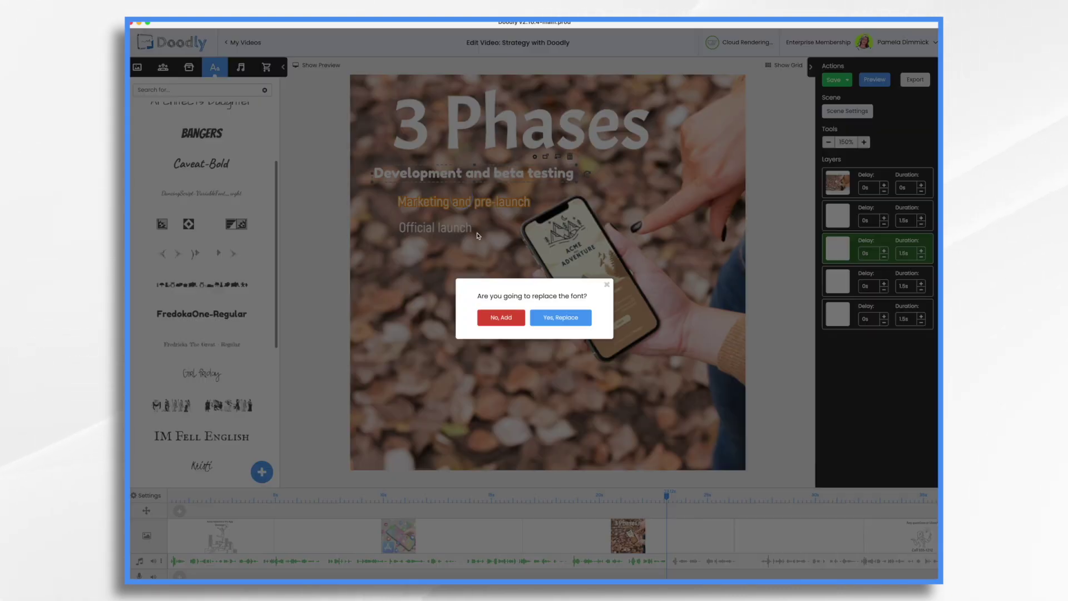
pyautogui.click(555, 321)
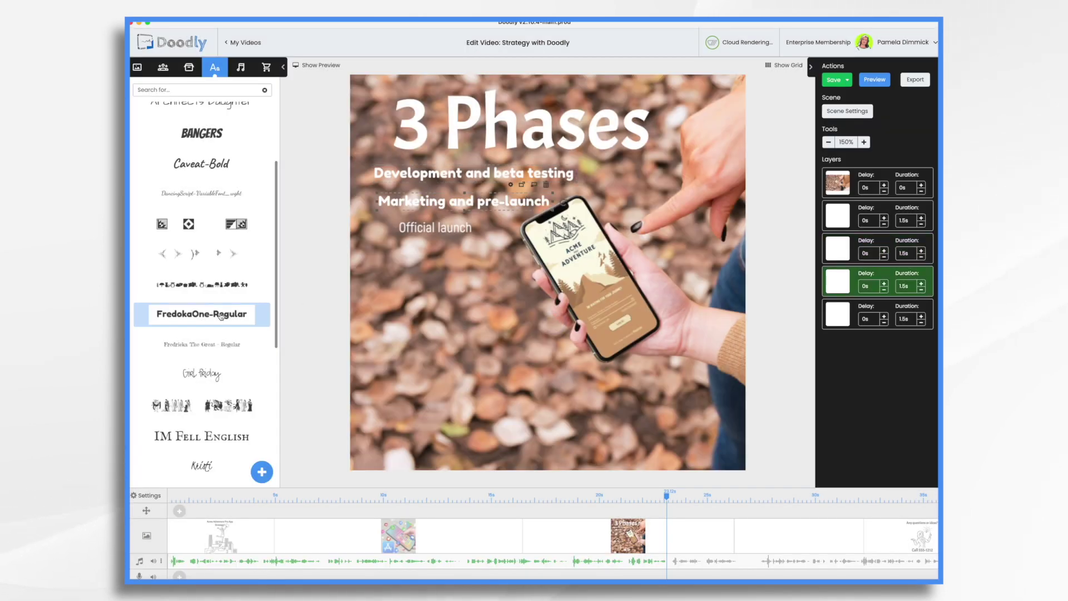
pyautogui.moveTo(222, 316); pyautogui.dragTo(436, 228)
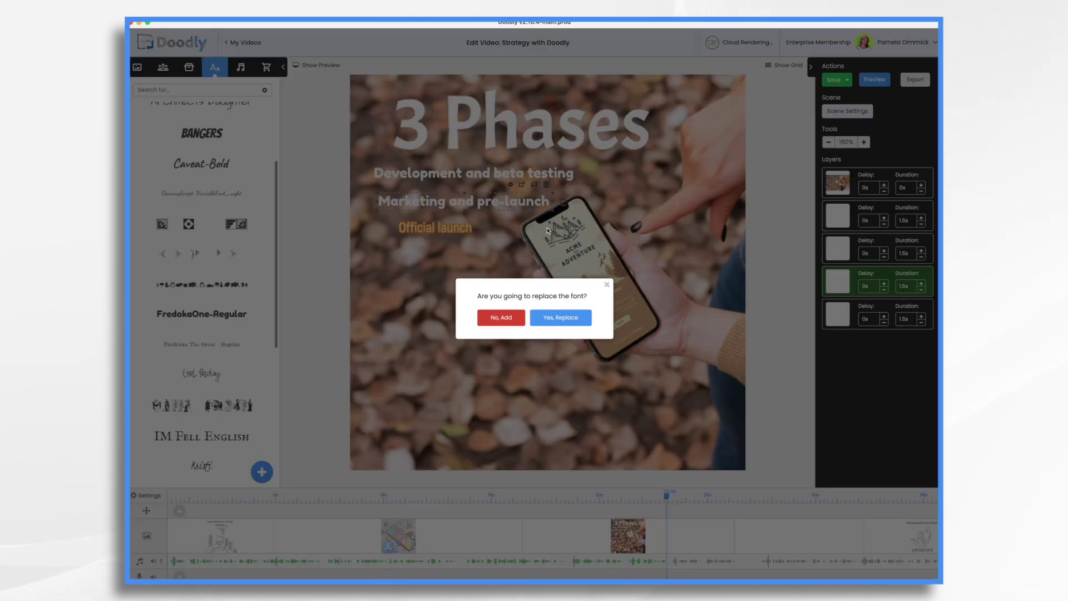
pyautogui.click(577, 318)
pyautogui.moveTo(430, 252); pyautogui.dragTo(370, 165)
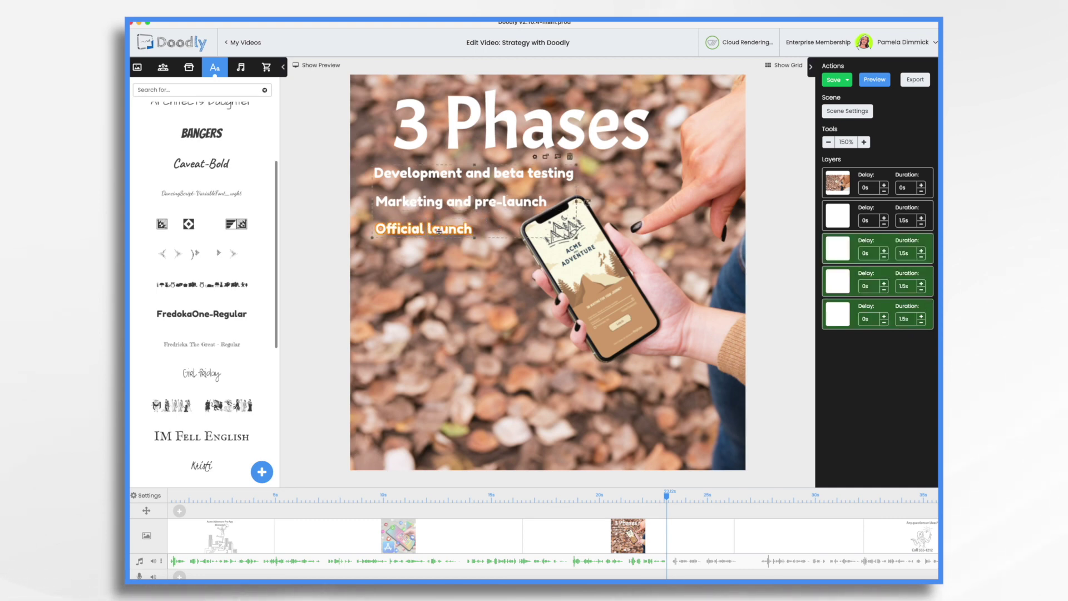
# - Left-align the three selected phase lines with Align Left
pyautogui.rightClick(439, 232)
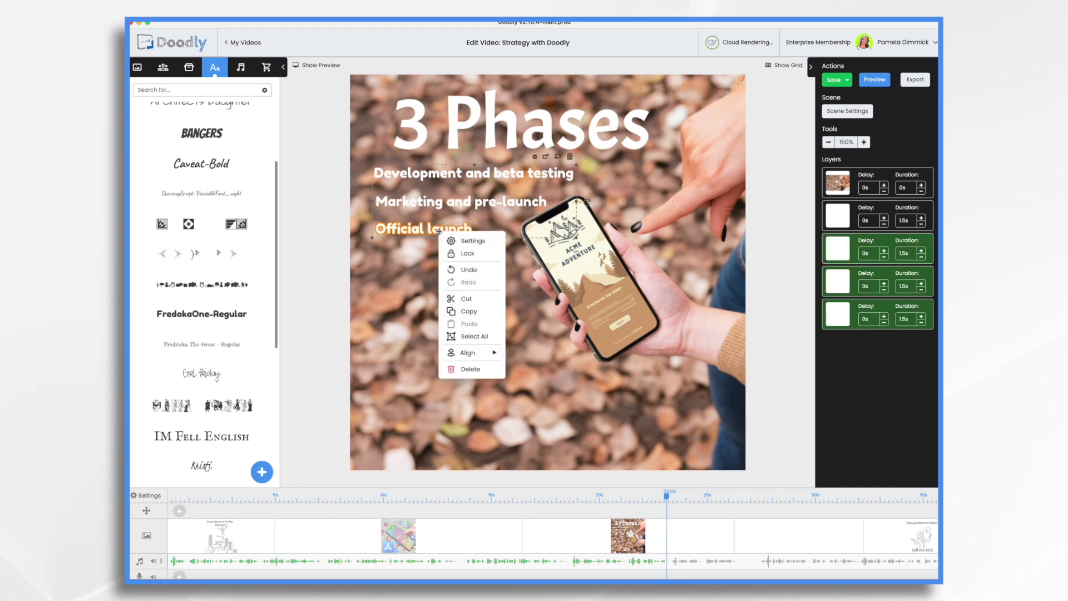
pyautogui.moveTo(473, 353)
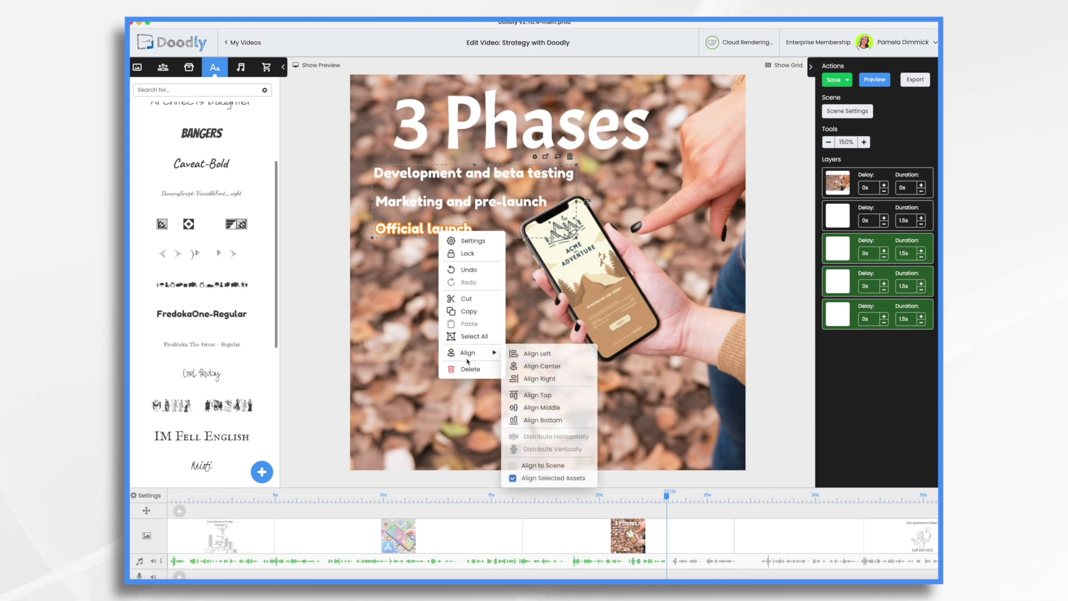
pyautogui.click(544, 356)
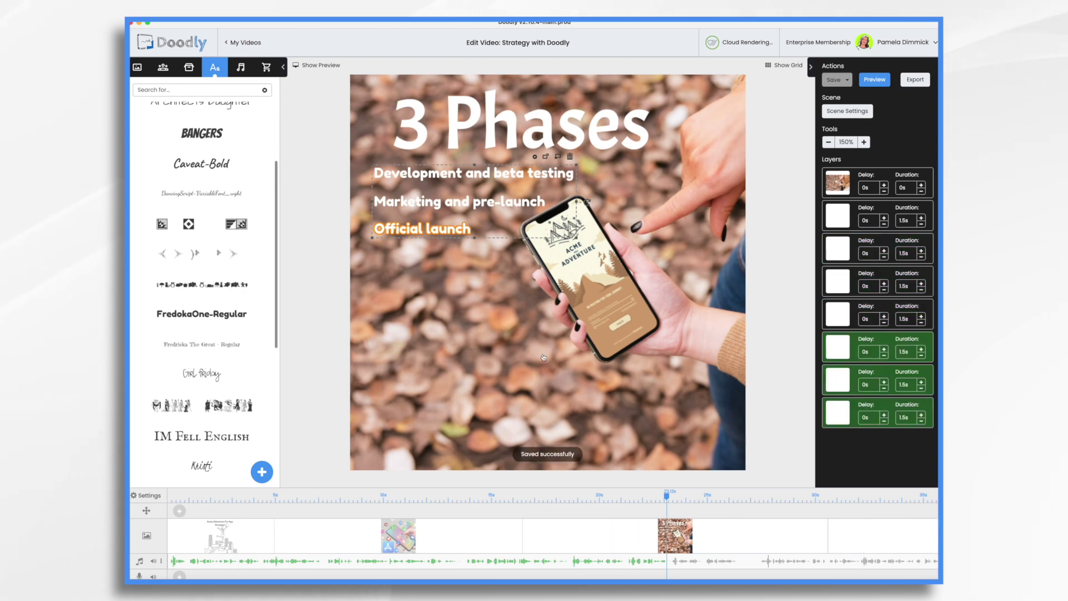
# - Set the last layer's draw time to 1s, make a duplicate line black, and layer it beneath its white line
pyautogui.click(922, 422)
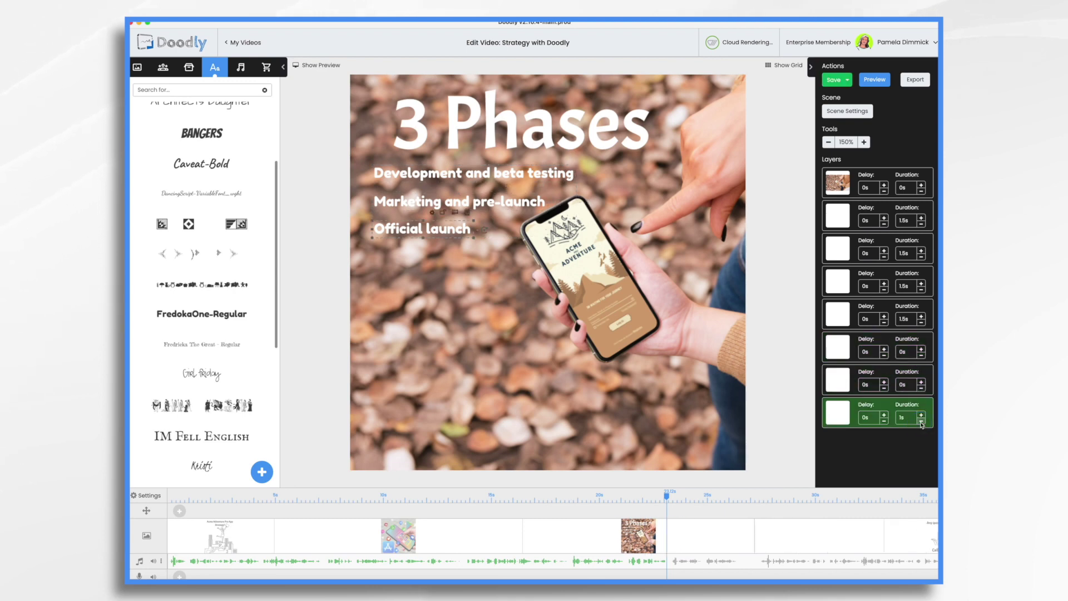
pyautogui.doubleClick(489, 134)
pyautogui.click(489, 264)
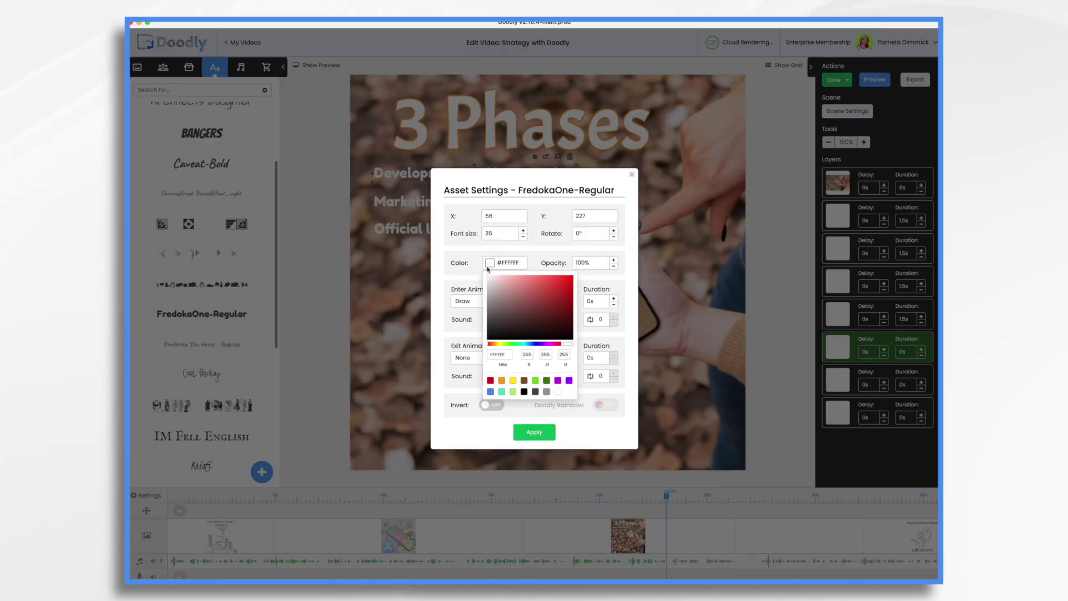
pyautogui.click(524, 392)
pyautogui.click(531, 434)
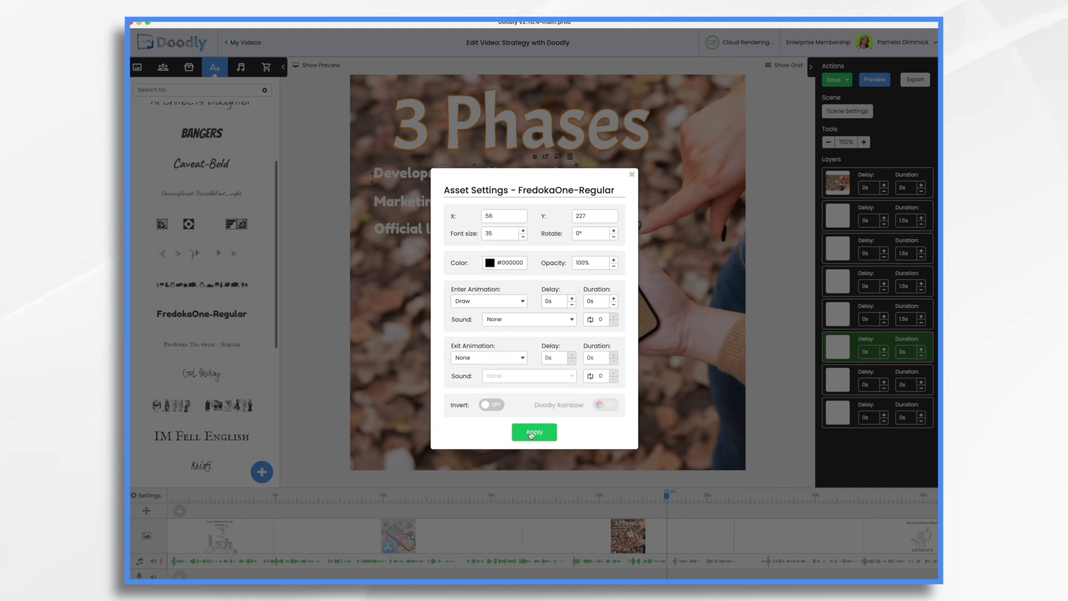
pyautogui.click(532, 434)
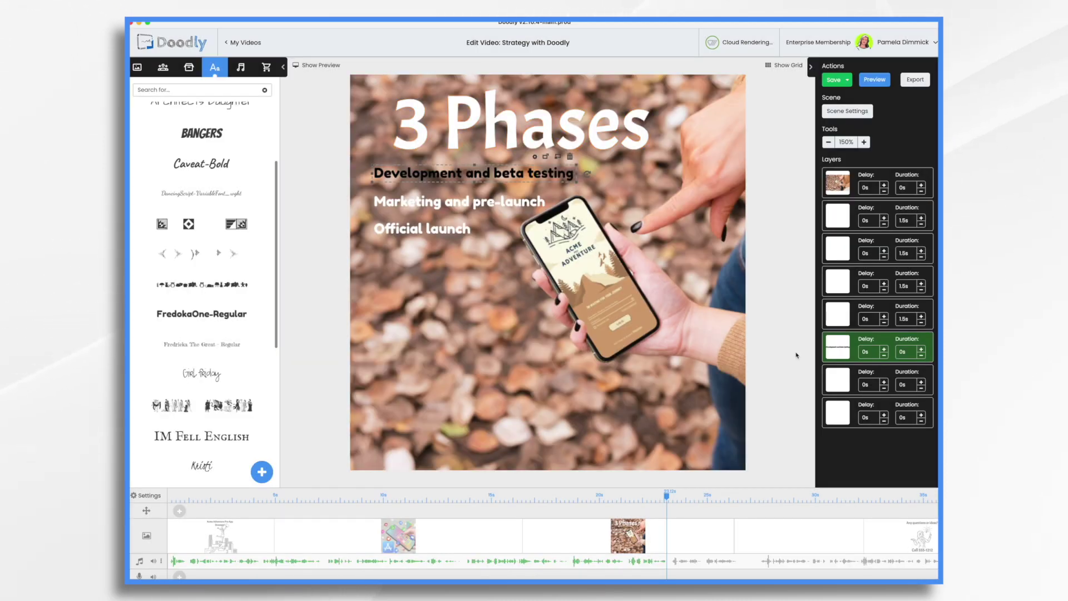
pyautogui.moveTo(842, 354); pyautogui.dragTo(842, 259)
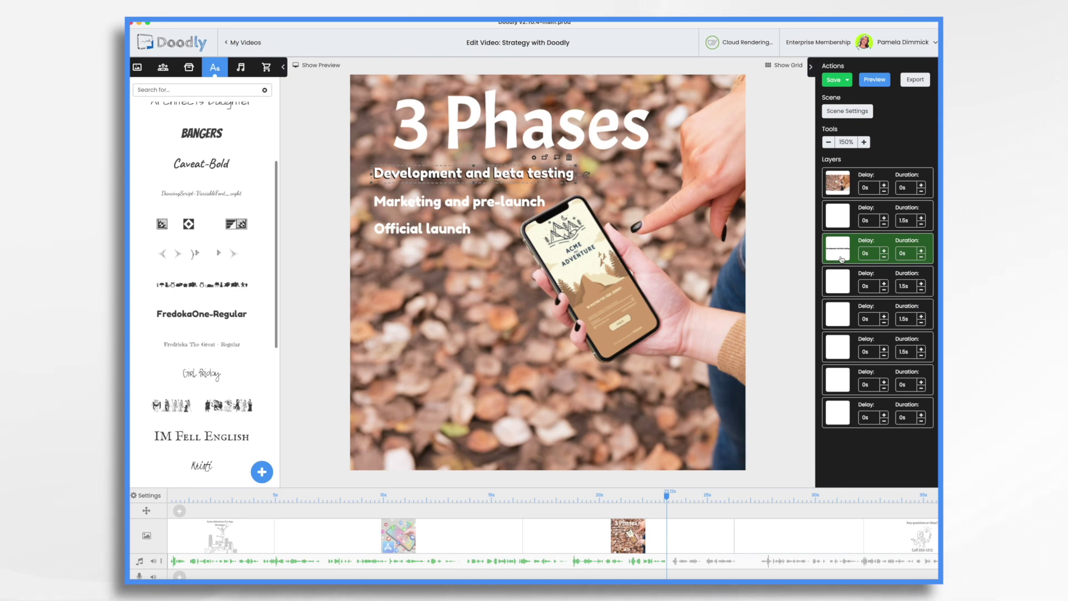
# - Make the Marketing and pre-launch copy black and move its layer up to fifth place
pyautogui.click(499, 201)
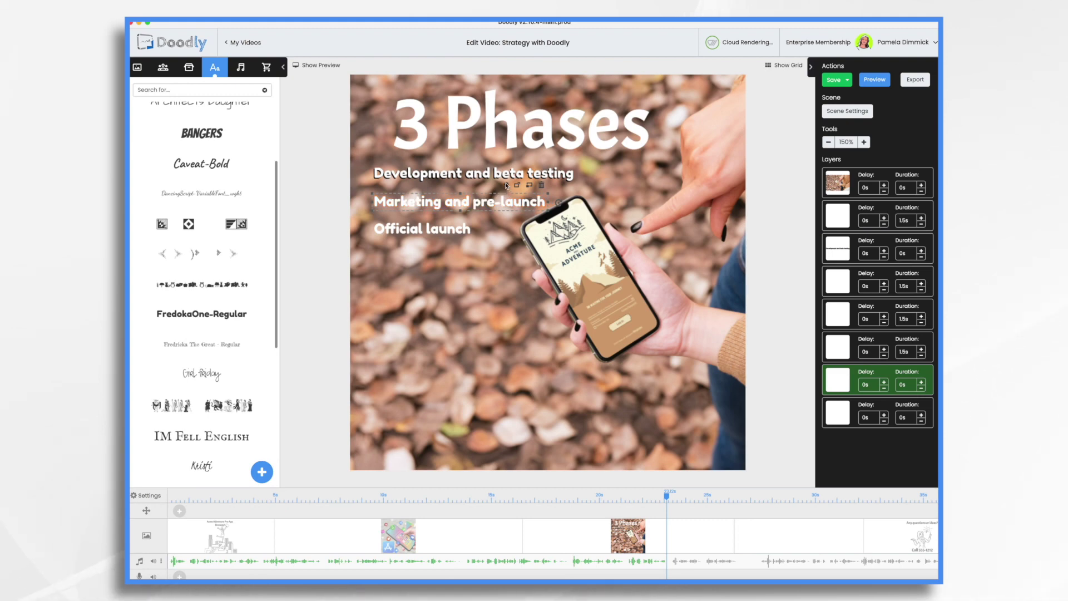
pyautogui.click(506, 185)
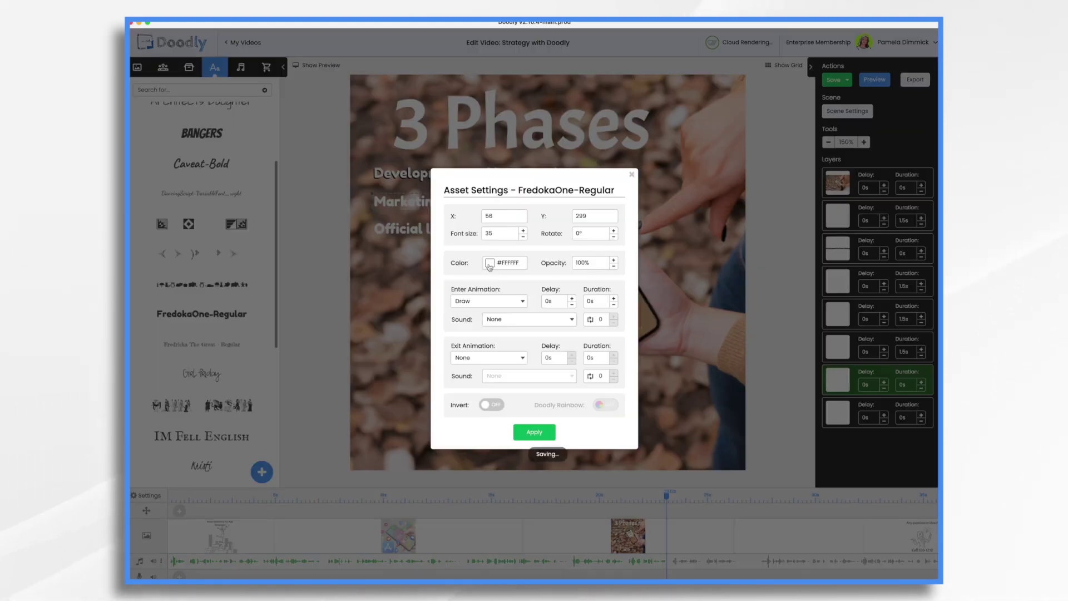
pyautogui.click(489, 264)
pyautogui.click(525, 391)
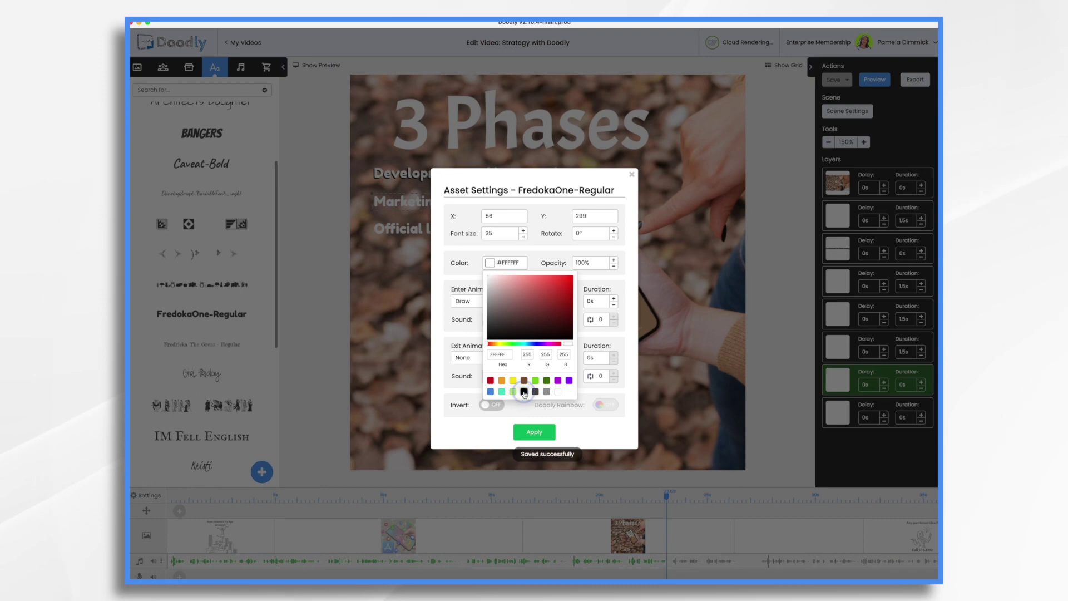
pyautogui.click(534, 433)
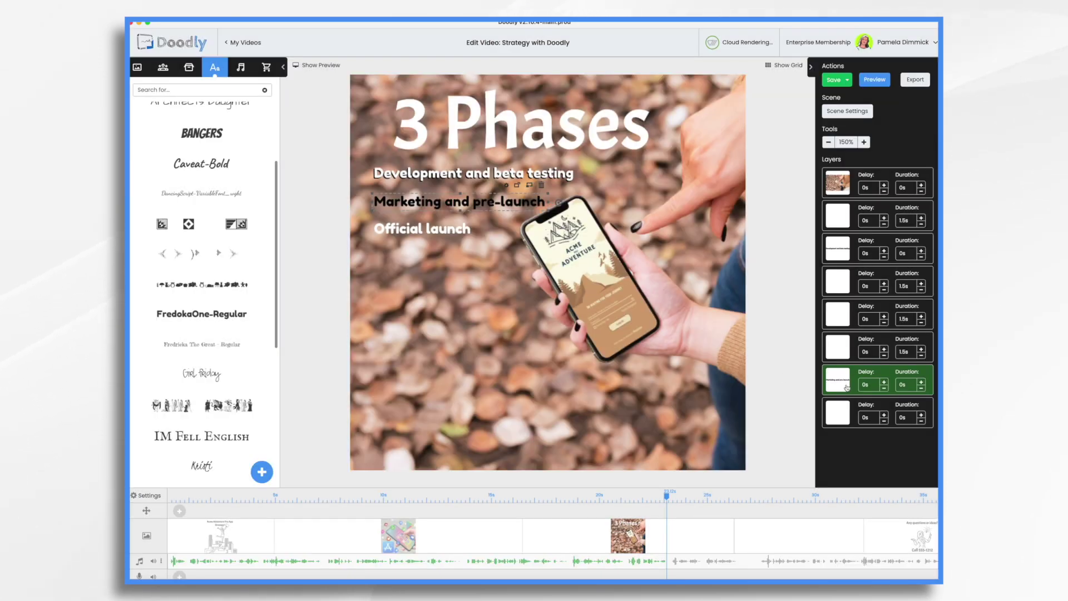
pyautogui.moveTo(846, 388); pyautogui.dragTo(847, 324)
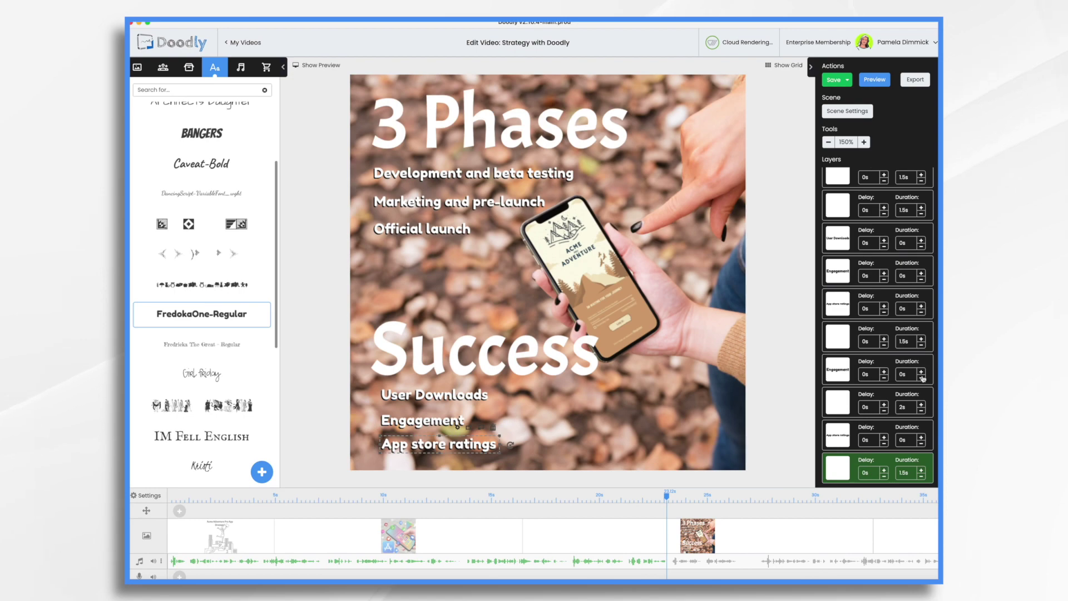
# - Trim the Strategy Audio clip's end back to where the final contact scene ends
pyautogui.hscroll(6, 771, 546)
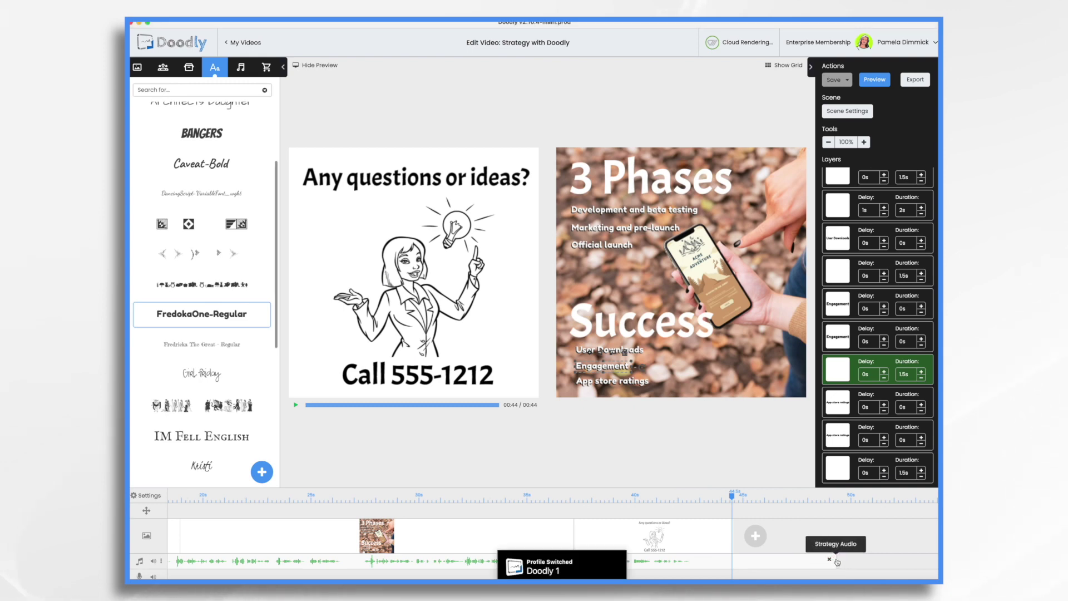
pyautogui.moveTo(834, 561); pyautogui.dragTo(722, 561)
pyautogui.scroll(5, 495, 525)
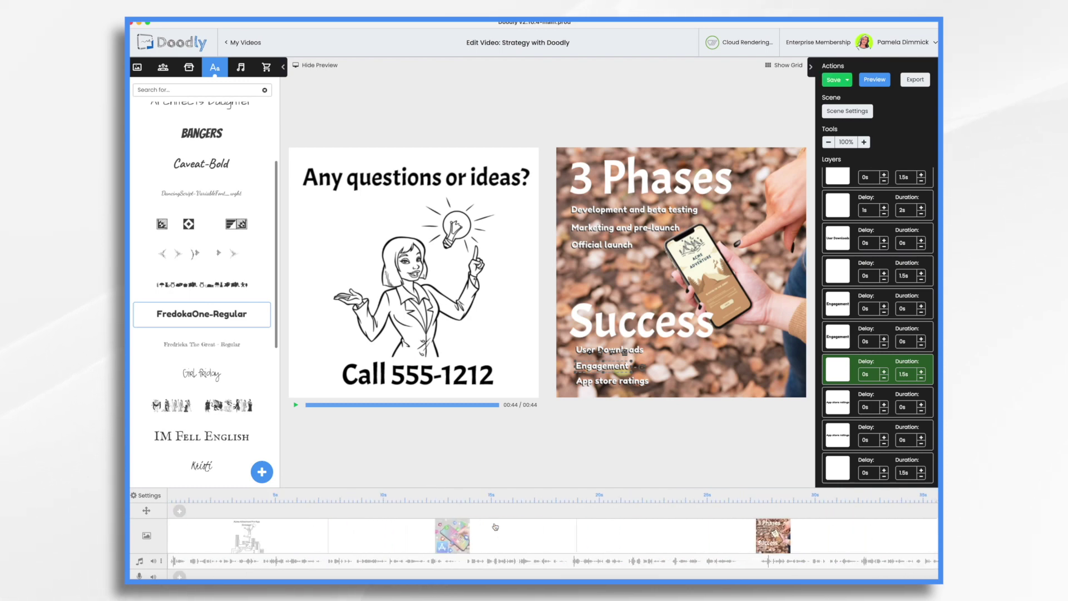
pyautogui.scroll(-5, 495, 526)
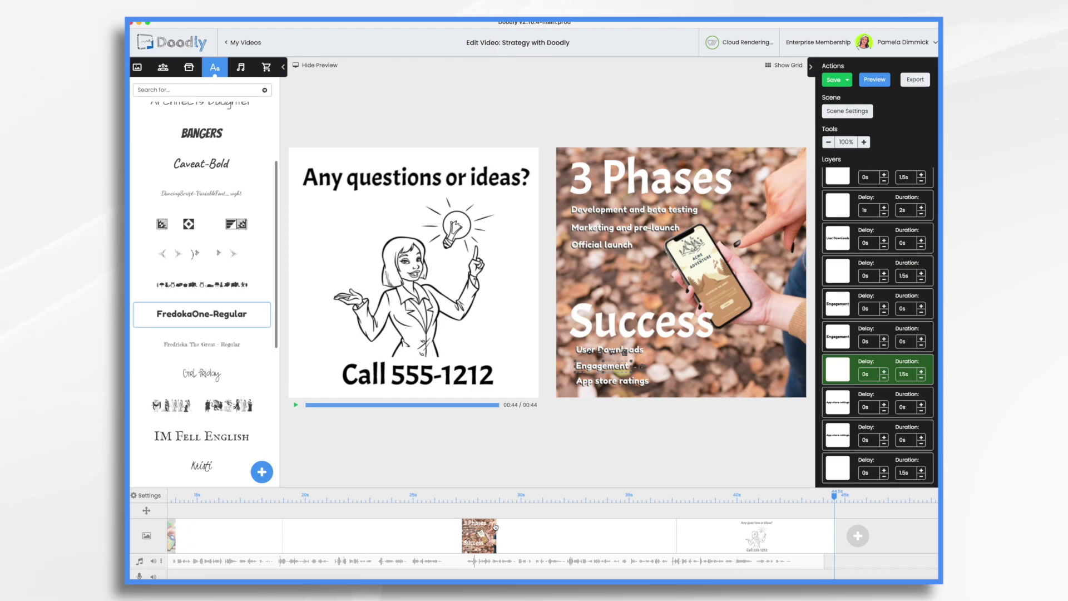